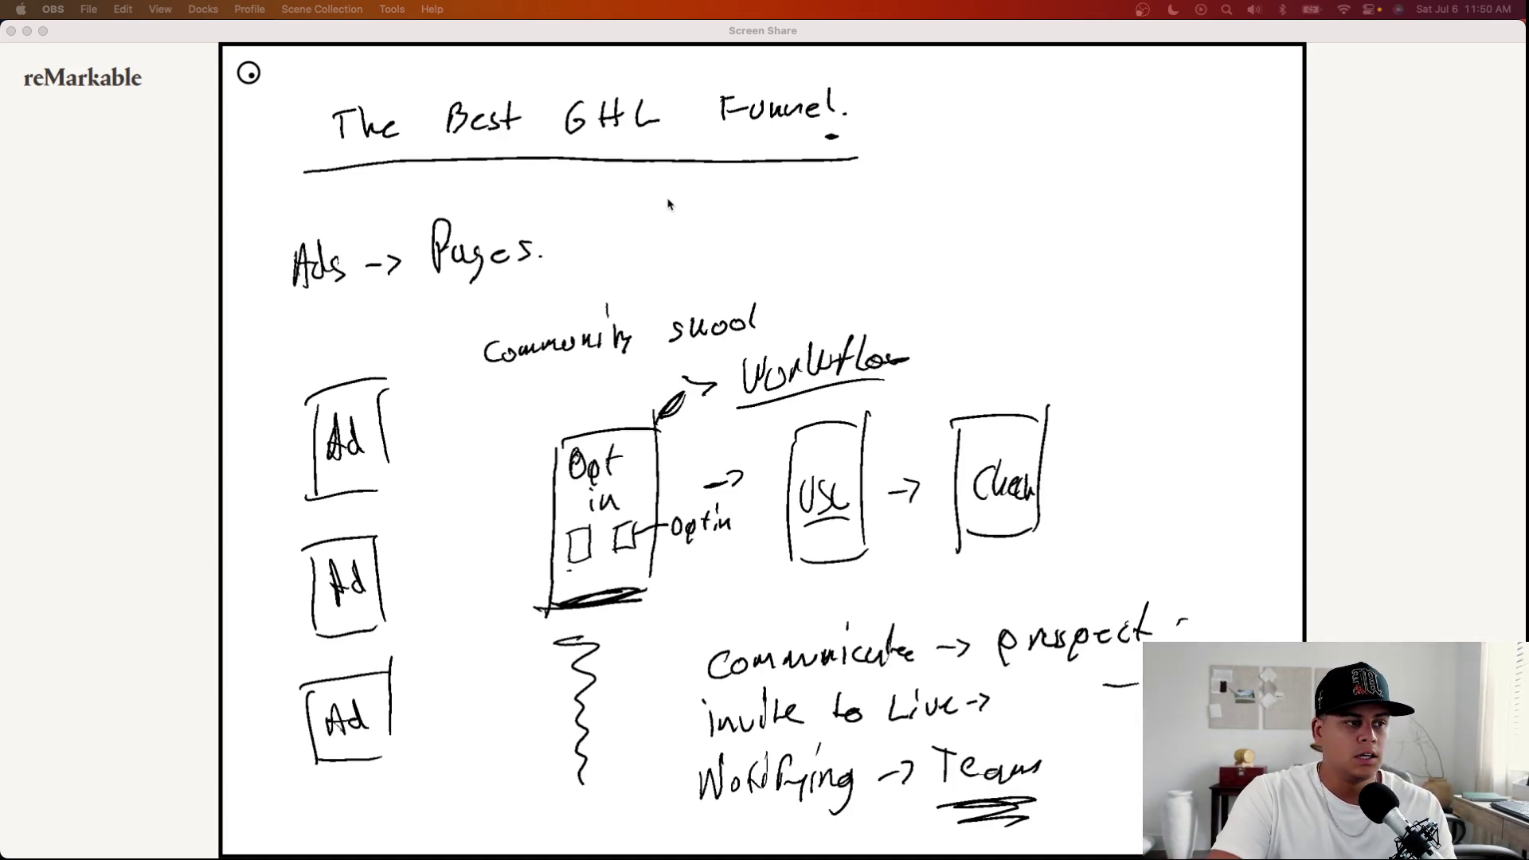
Step: Switch to the Master Workflow (Paid Ads) in Chrome and review the top Internal Notification action's recipient and message
{"action": "key", "text": "ctrl+Up"}
{"action": "left_click", "coordinate": [574, 344]}
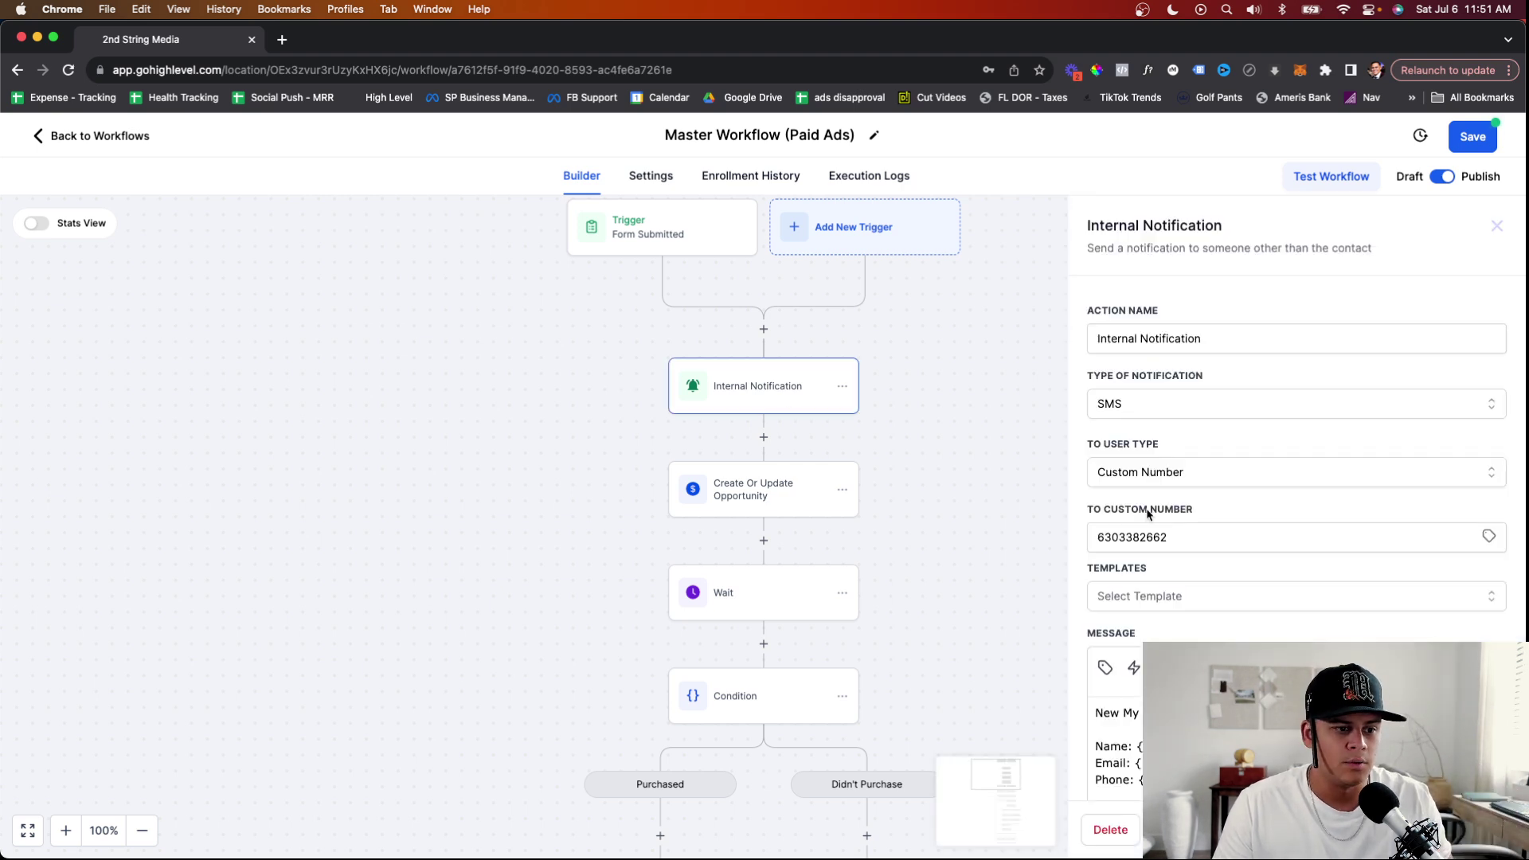
{"action": "scroll", "coordinate": [1151, 514], "scroll_direction": "down", "scroll_amount": 3}
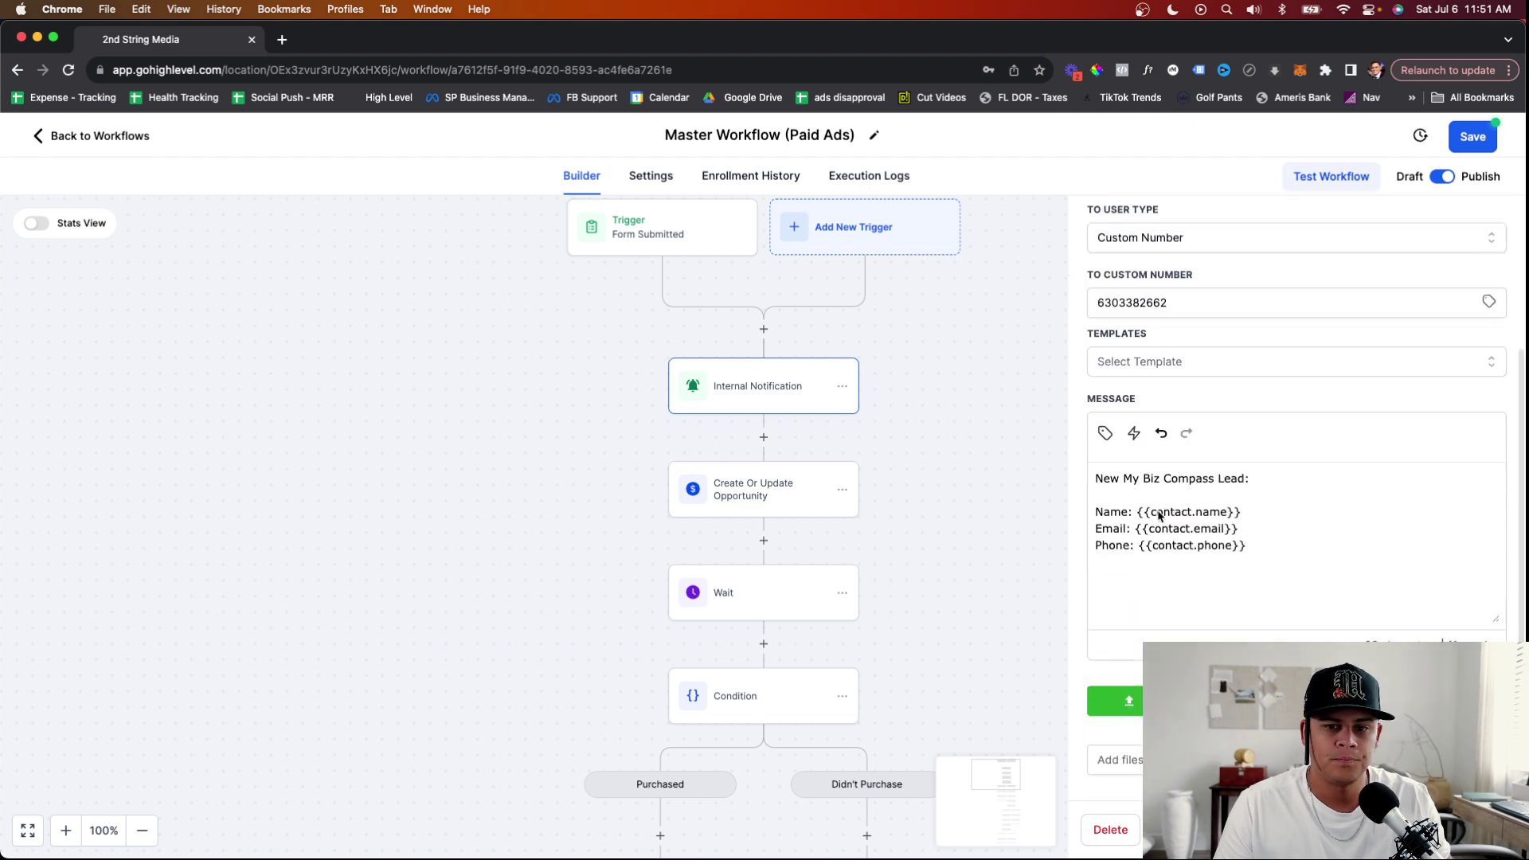
{"action": "scroll", "coordinate": [1159, 516], "scroll_direction": "down", "scroll_amount": 1}
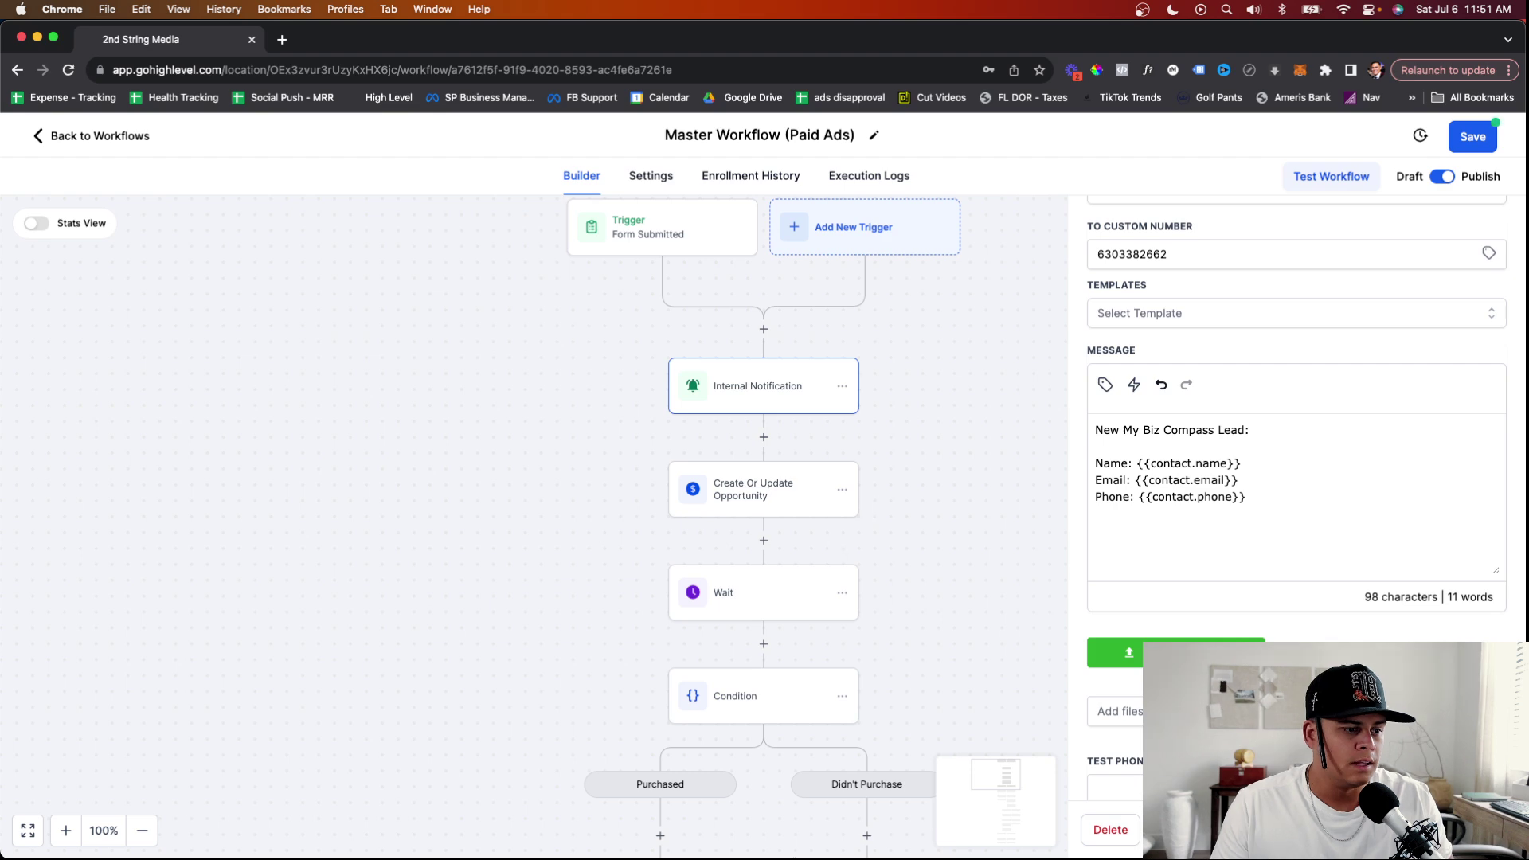
Step: Quit the reMarkable screen-sharing app
{"action": "mouse_move", "coordinate": [825, 846]}
{"action": "right_click", "coordinate": [920, 853]}
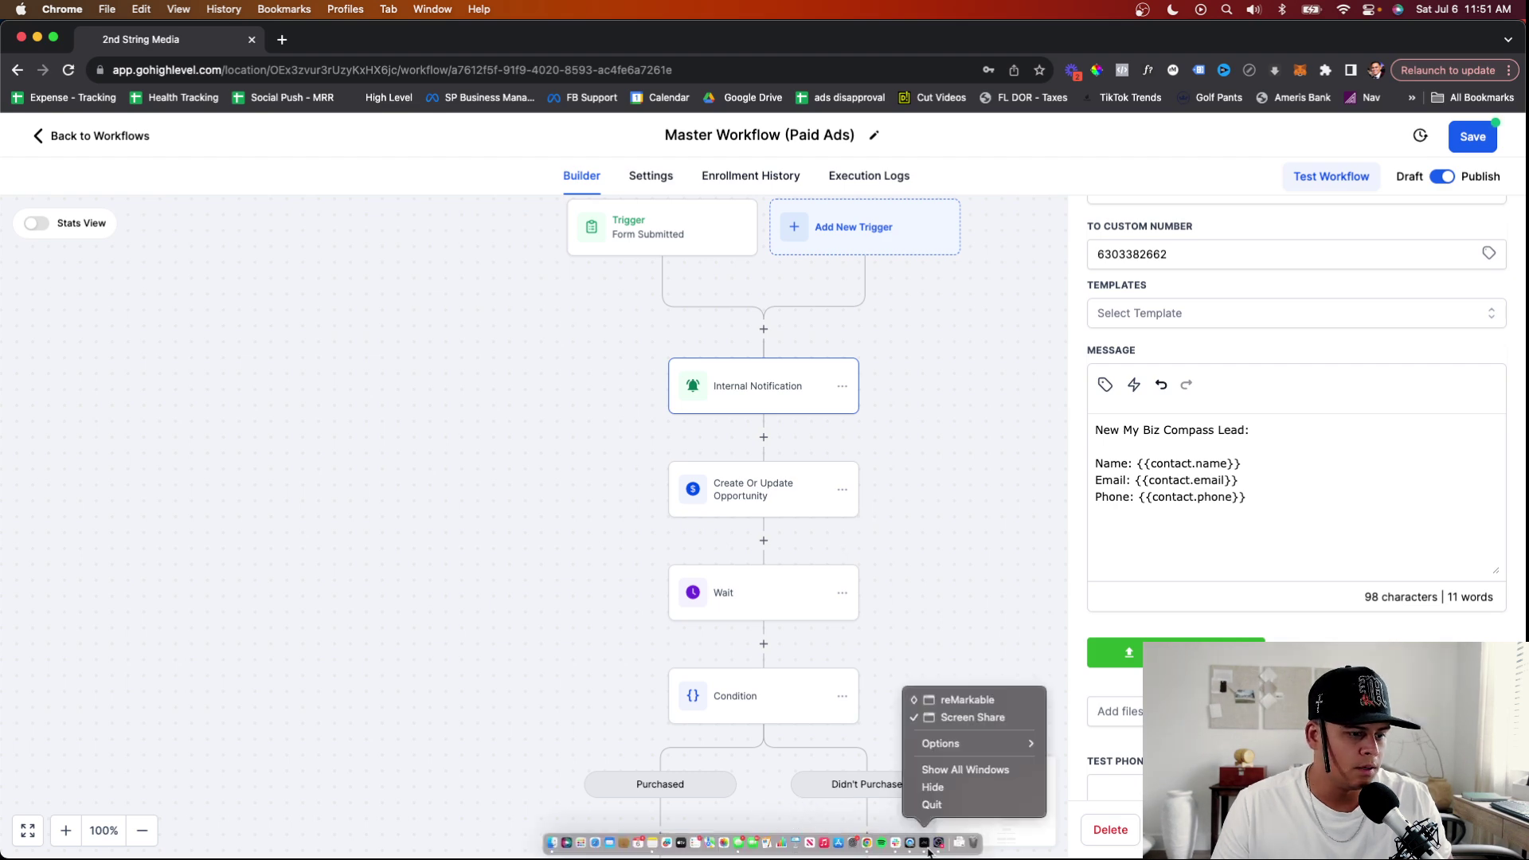
{"action": "left_click", "coordinate": [946, 806]}
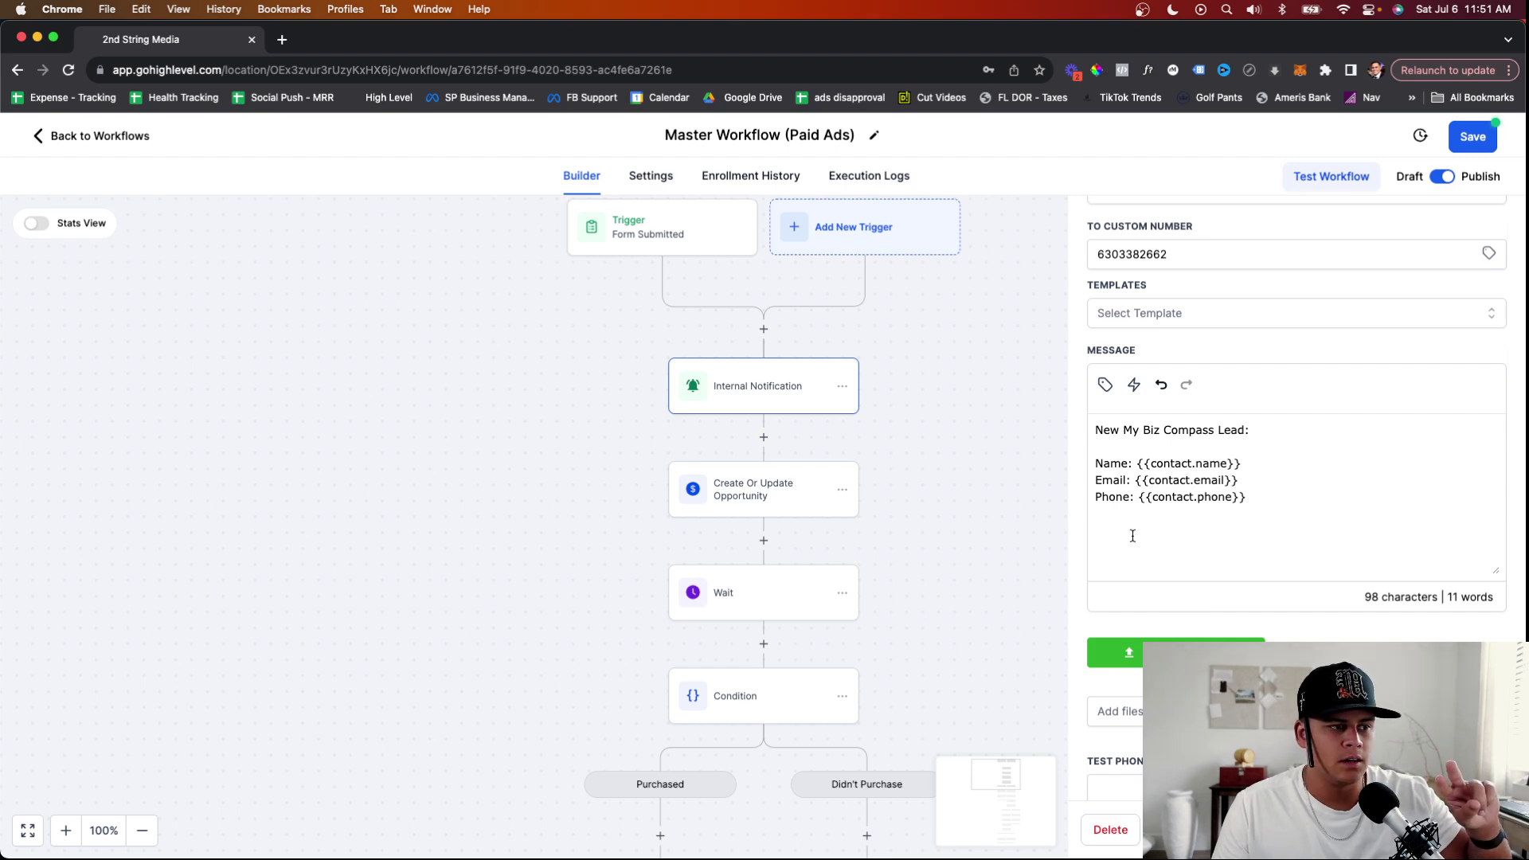
Step: Review the settings of the first Create Or Update Opportunity action and the Wait and Condition actions below it
{"action": "left_click", "coordinate": [749, 497]}
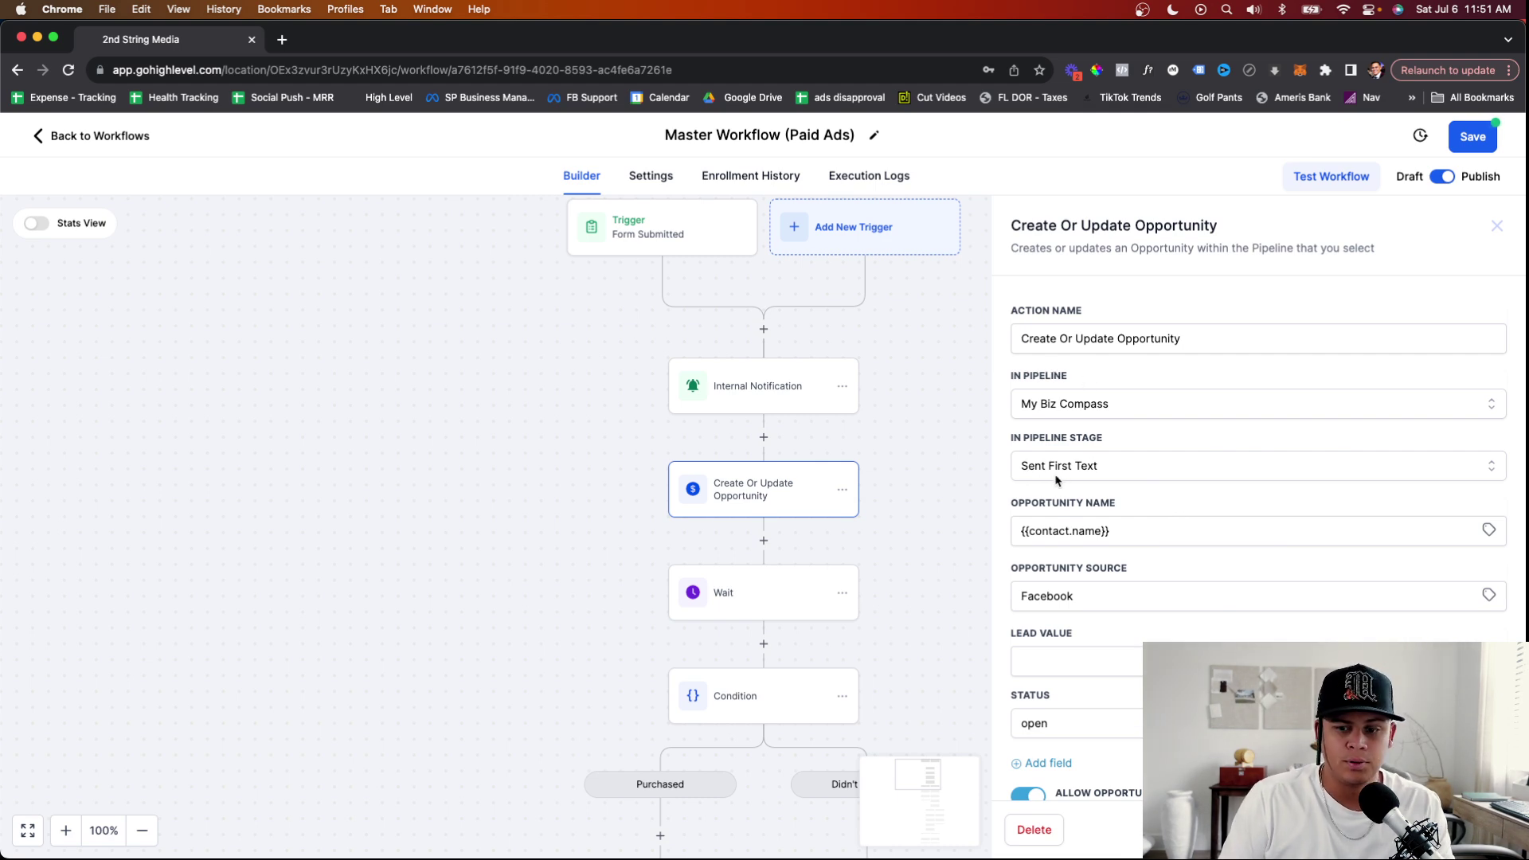
{"action": "scroll", "coordinate": [1059, 481], "scroll_direction": "down", "scroll_amount": 2}
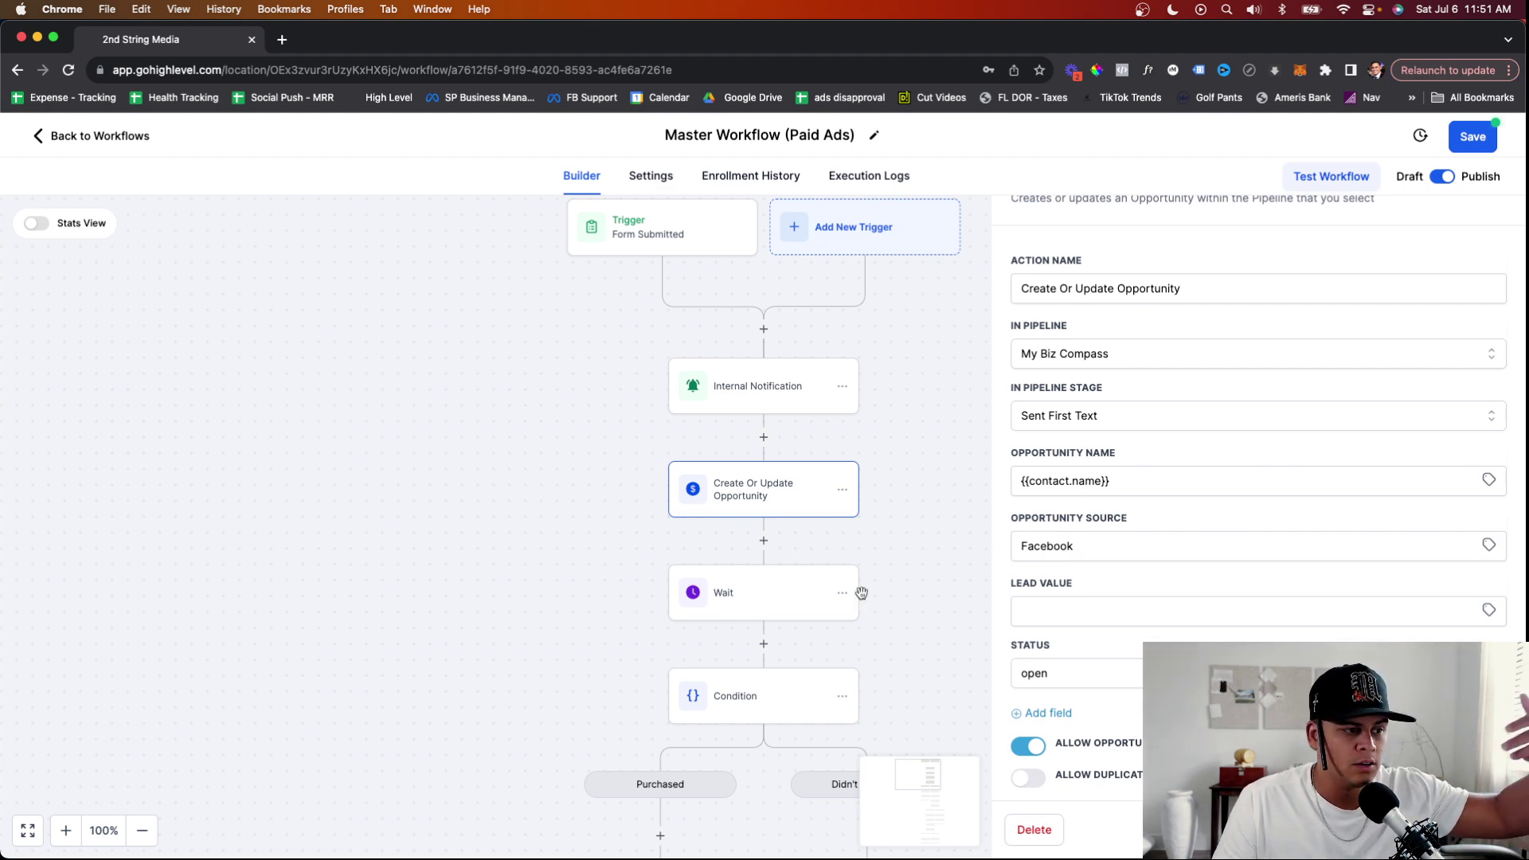
{"action": "left_click", "coordinate": [743, 603]}
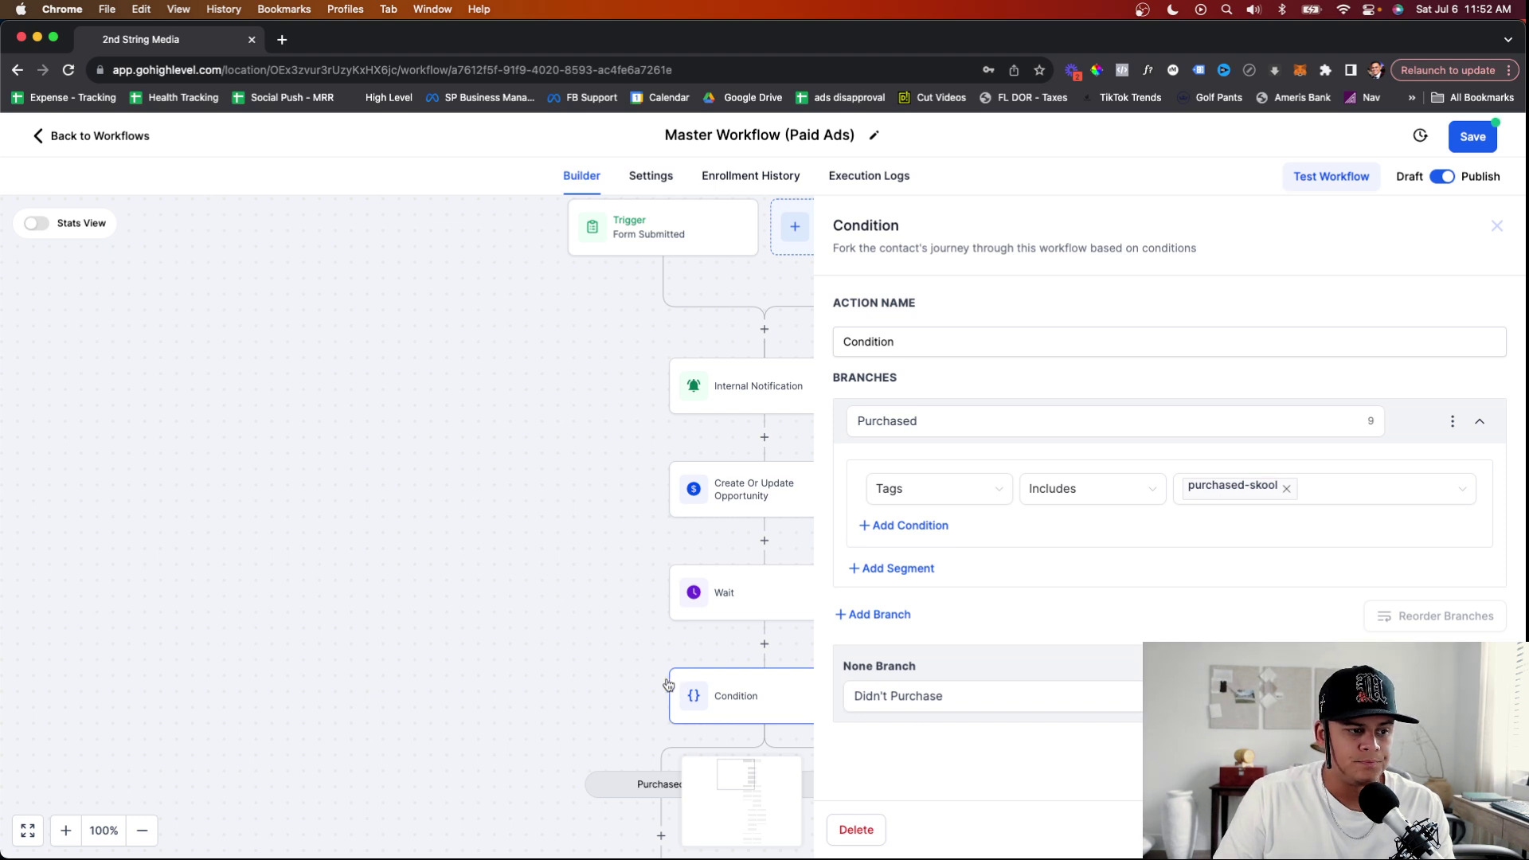
{"action": "left_click", "coordinate": [605, 645]}
Step: Examine the Purchased and Didn't Purchase branches, including the delay settings of the first Wait under Didn't Purchase
{"action": "scroll", "coordinate": [604, 649], "scroll_direction": "down", "scroll_amount": 2}
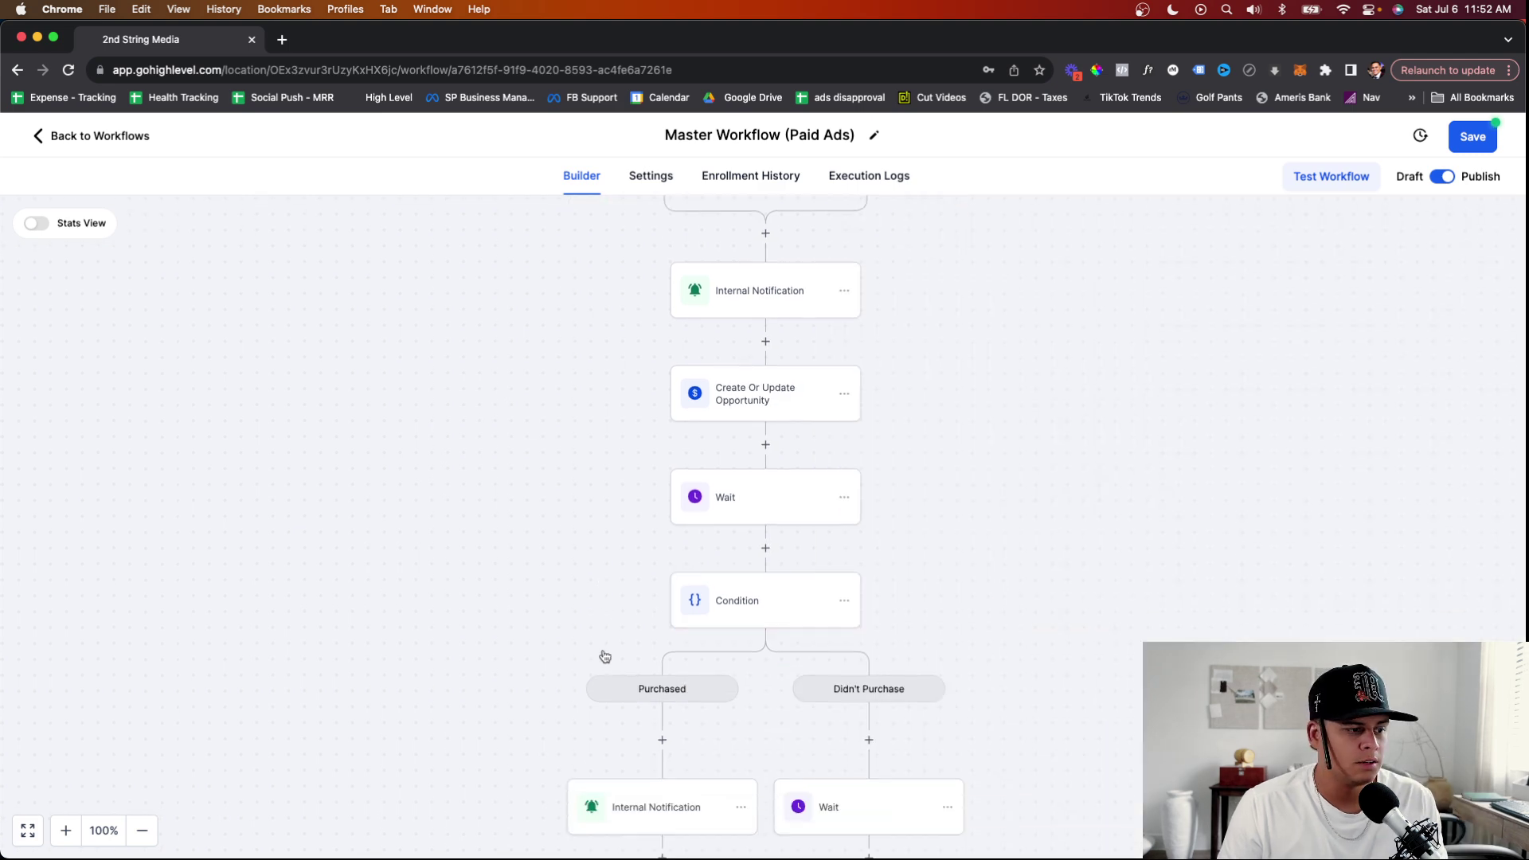
{"action": "scroll", "coordinate": [604, 656], "scroll_direction": "down", "scroll_amount": 5}
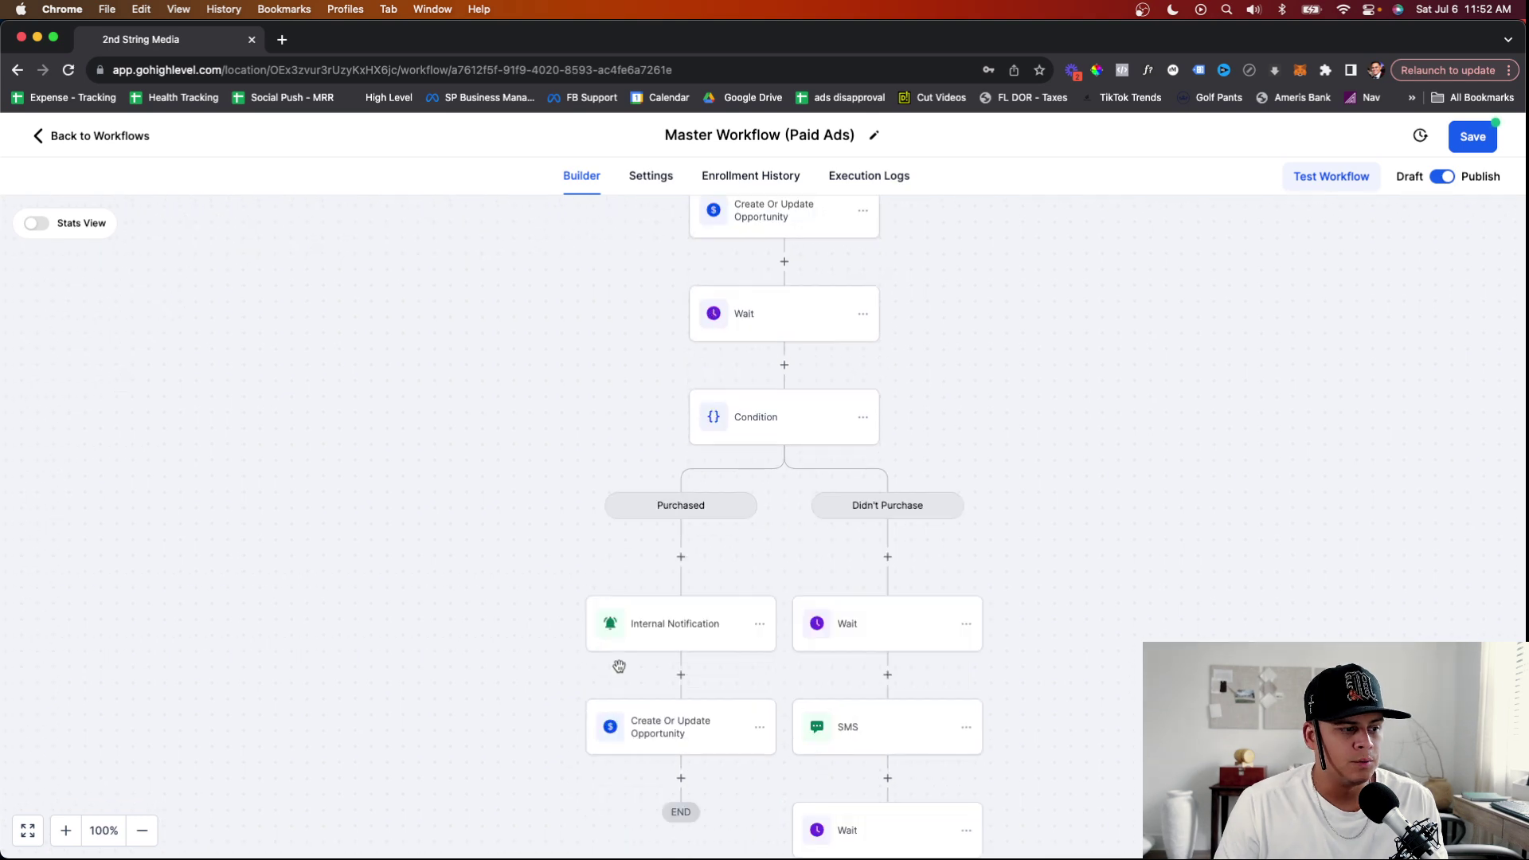
{"action": "scroll", "coordinate": [640, 677], "scroll_direction": "right", "scroll_amount": 2}
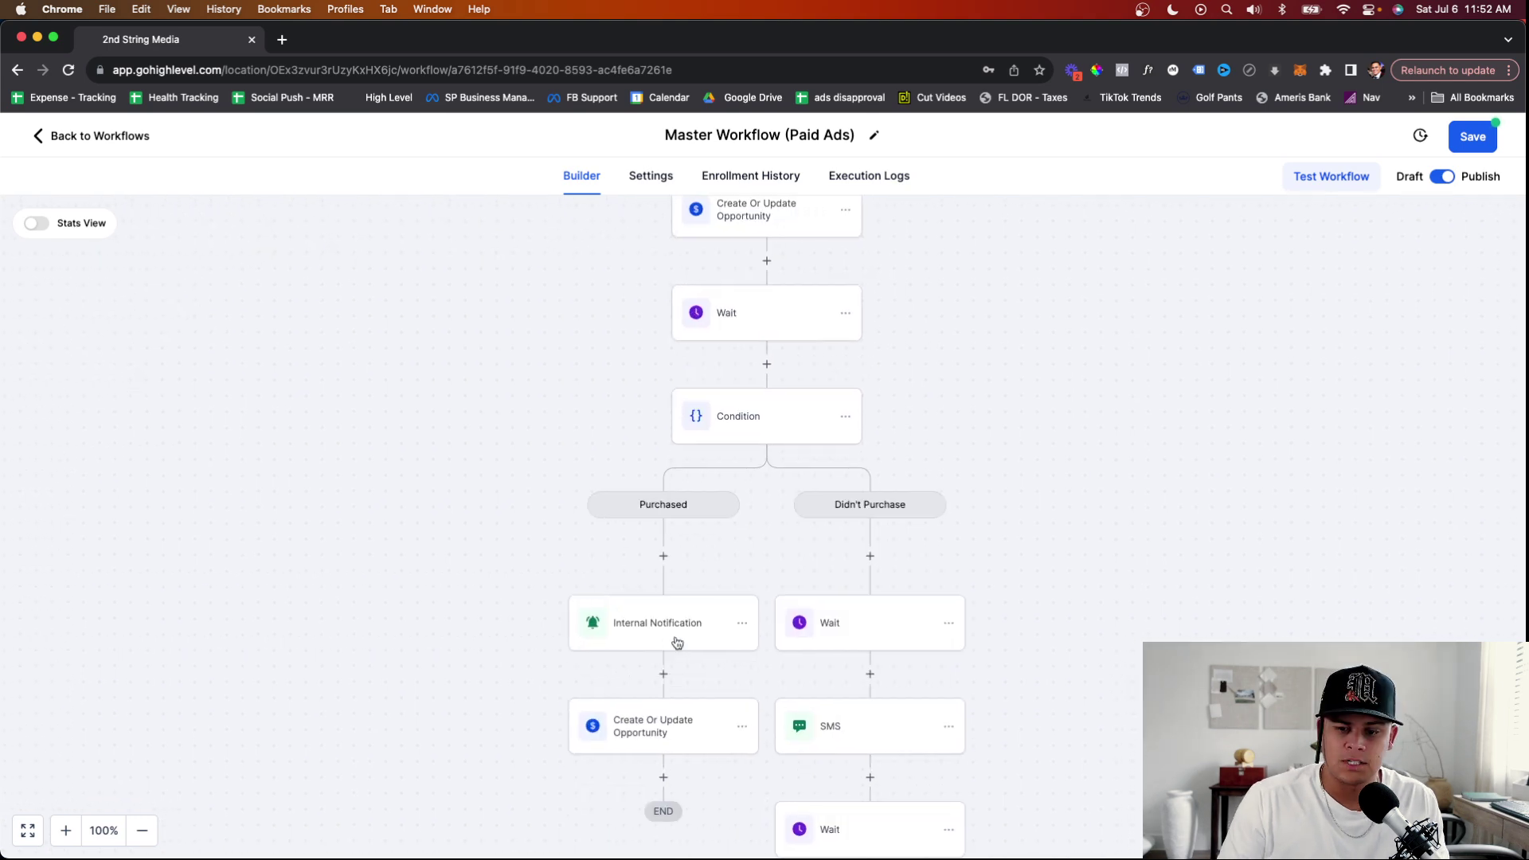
{"action": "scroll", "coordinate": [677, 643], "scroll_direction": "down", "scroll_amount": 1}
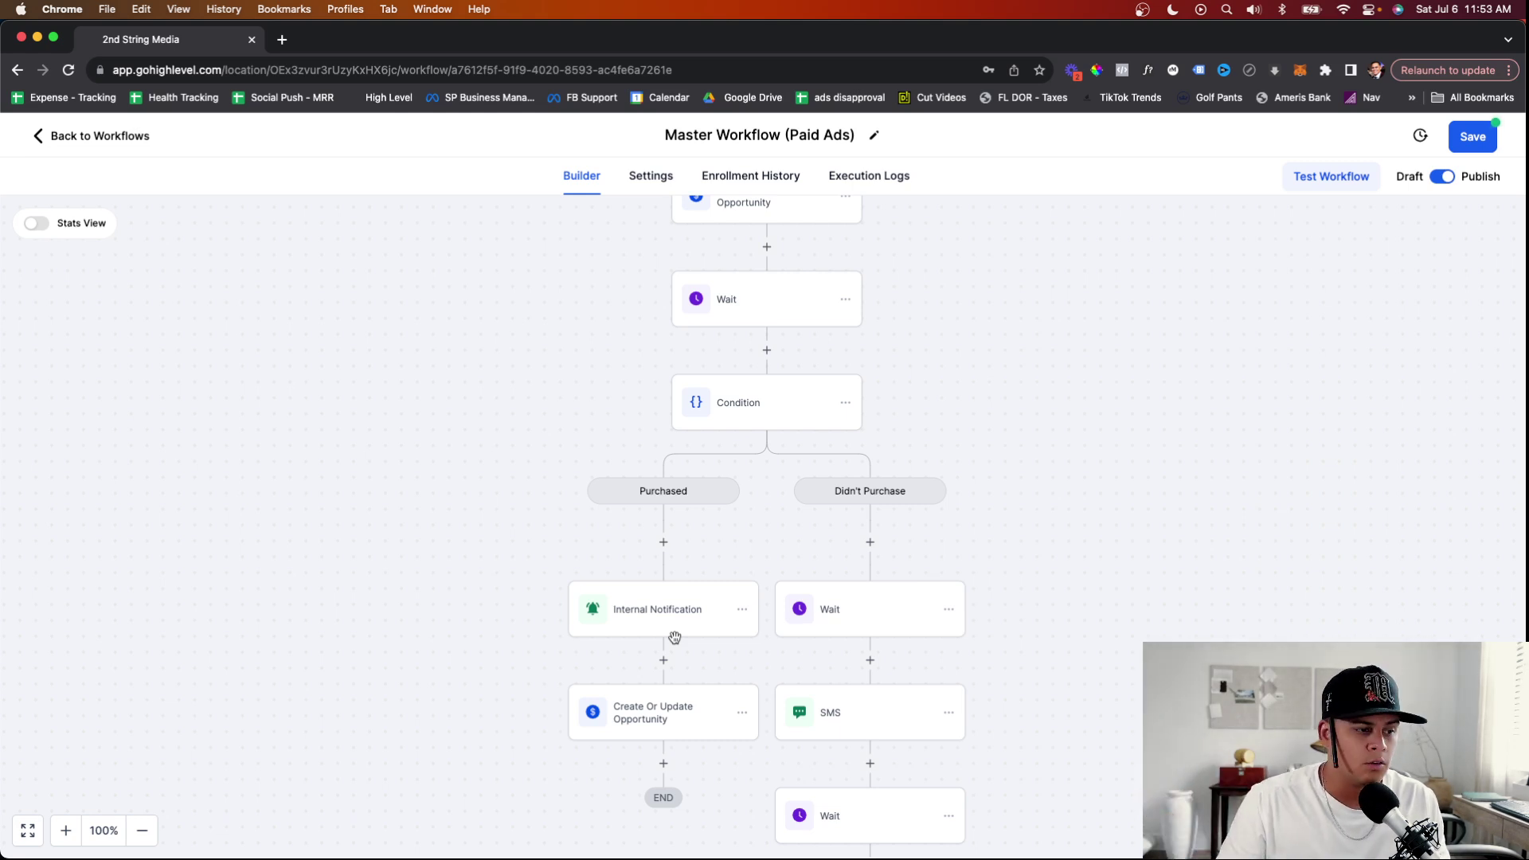
{"action": "scroll", "coordinate": [675, 655], "scroll_direction": "down", "scroll_amount": 1}
{"action": "scroll", "coordinate": [676, 654], "scroll_direction": "down", "scroll_amount": 1}
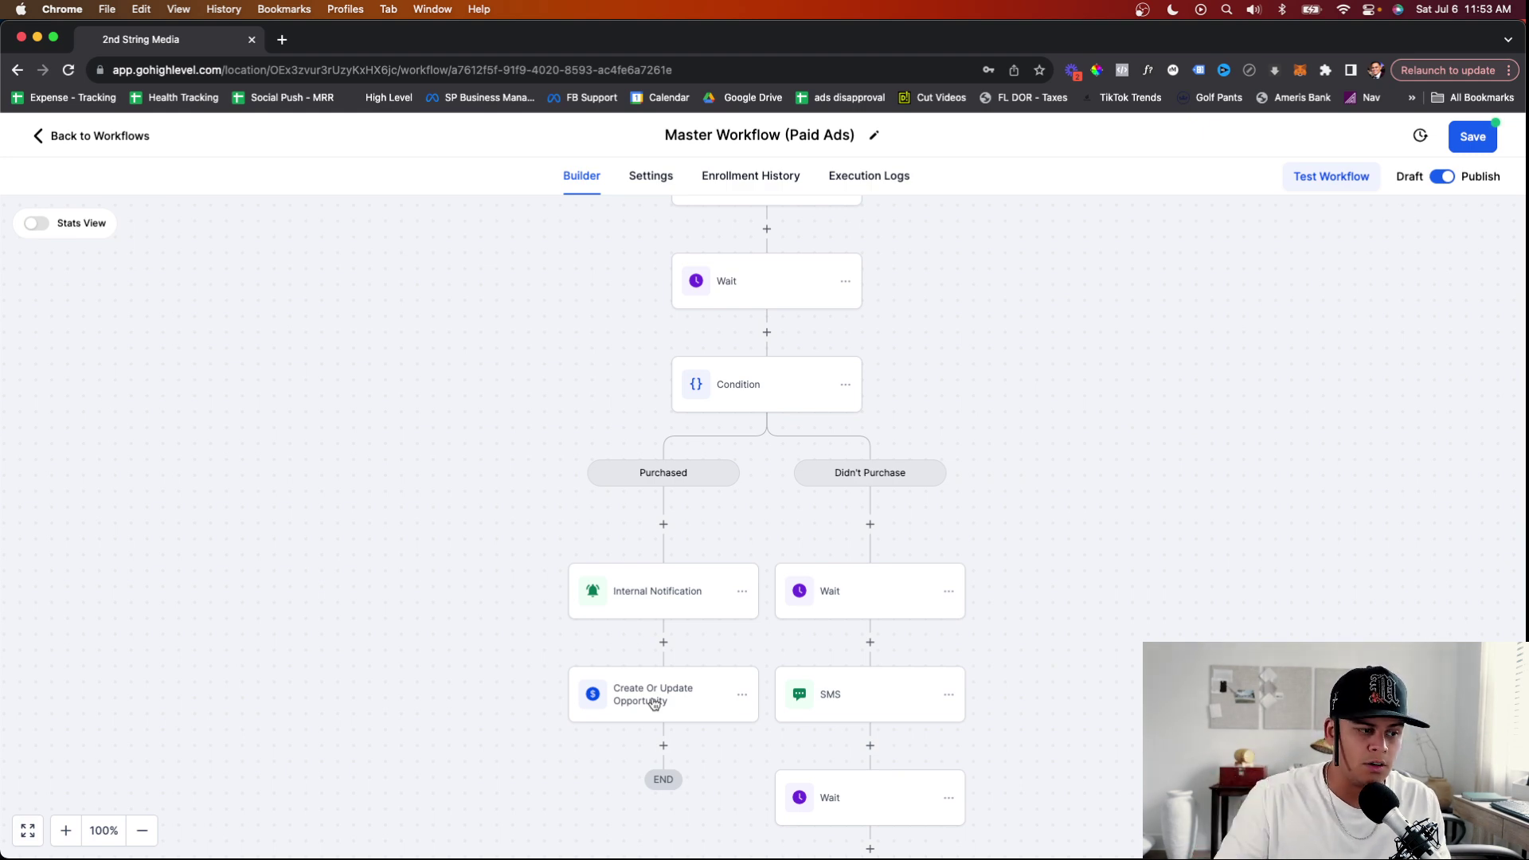
{"action": "left_click", "coordinate": [857, 605]}
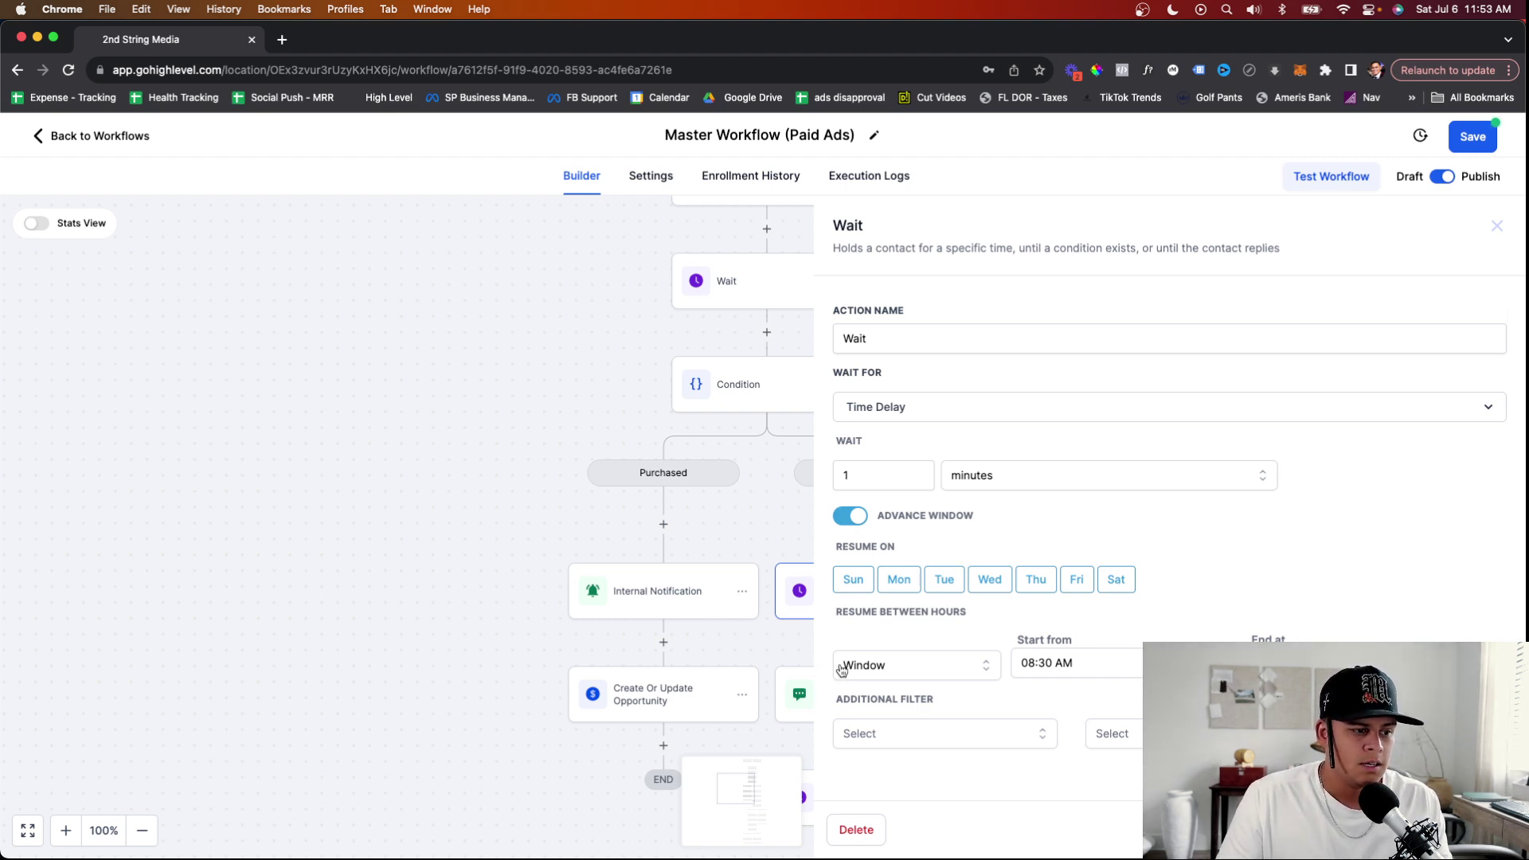
{"action": "left_click", "coordinate": [764, 667]}
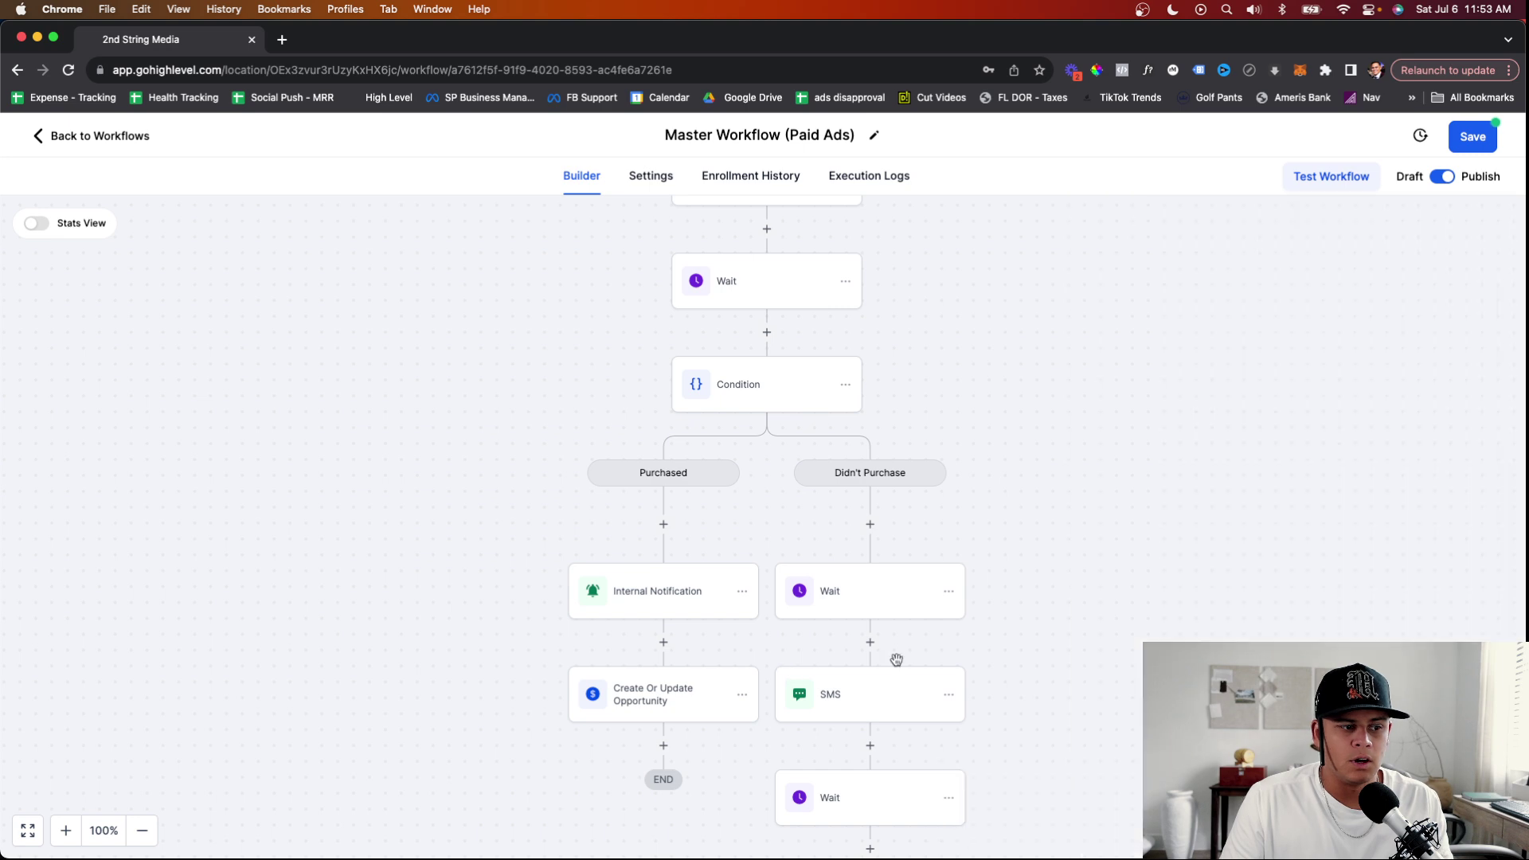
Step: Read the text message of the SMS action in the Didn't Purchase branch, then close its settings
{"action": "scroll", "coordinate": [1025, 691], "scroll_direction": "down", "scroll_amount": 2}
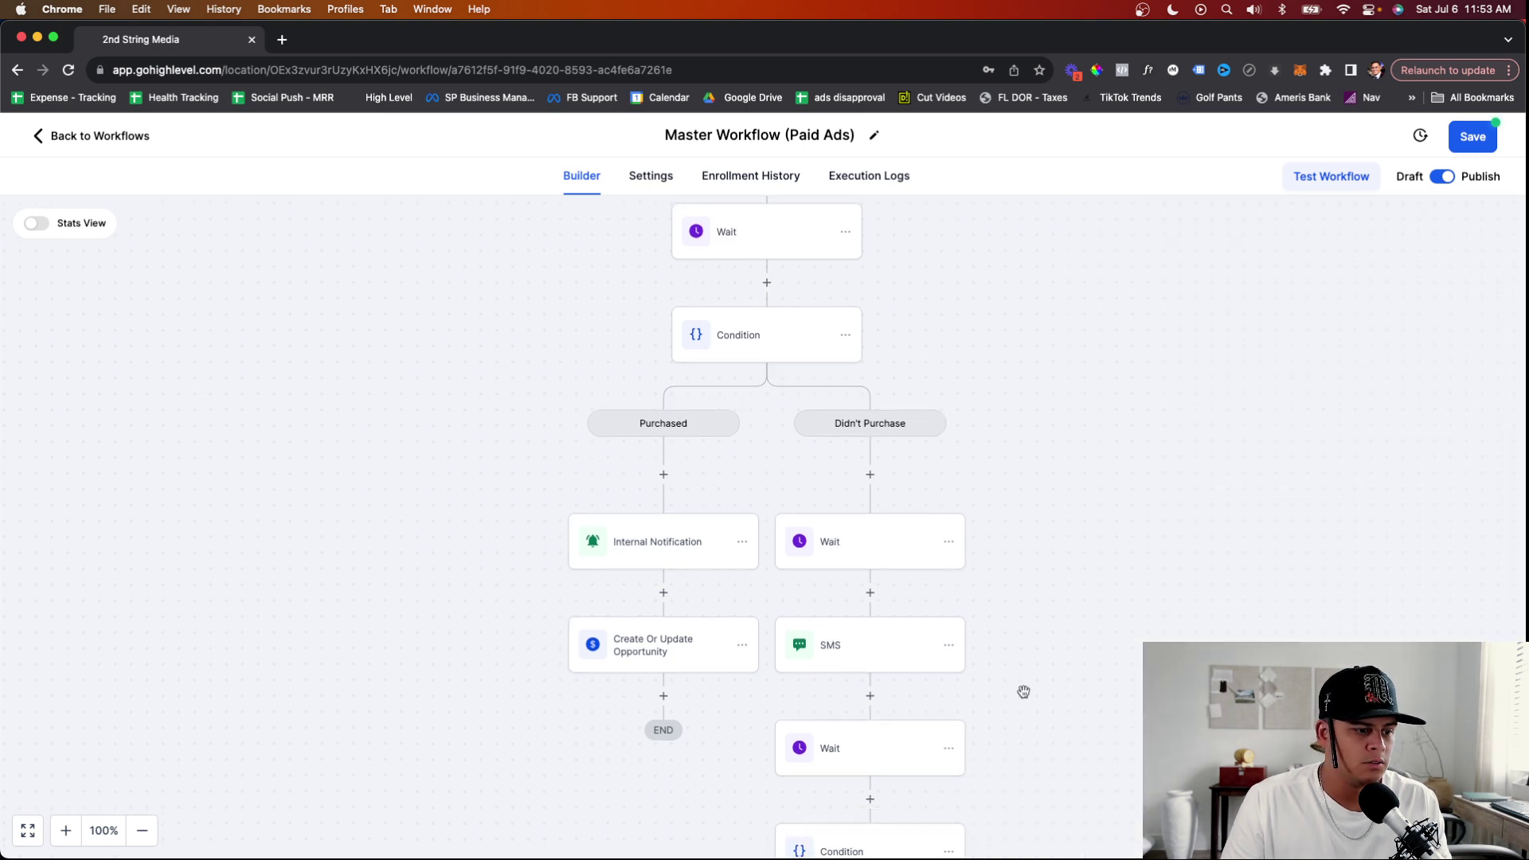
{"action": "scroll", "coordinate": [1024, 691], "scroll_direction": "down", "scroll_amount": 2}
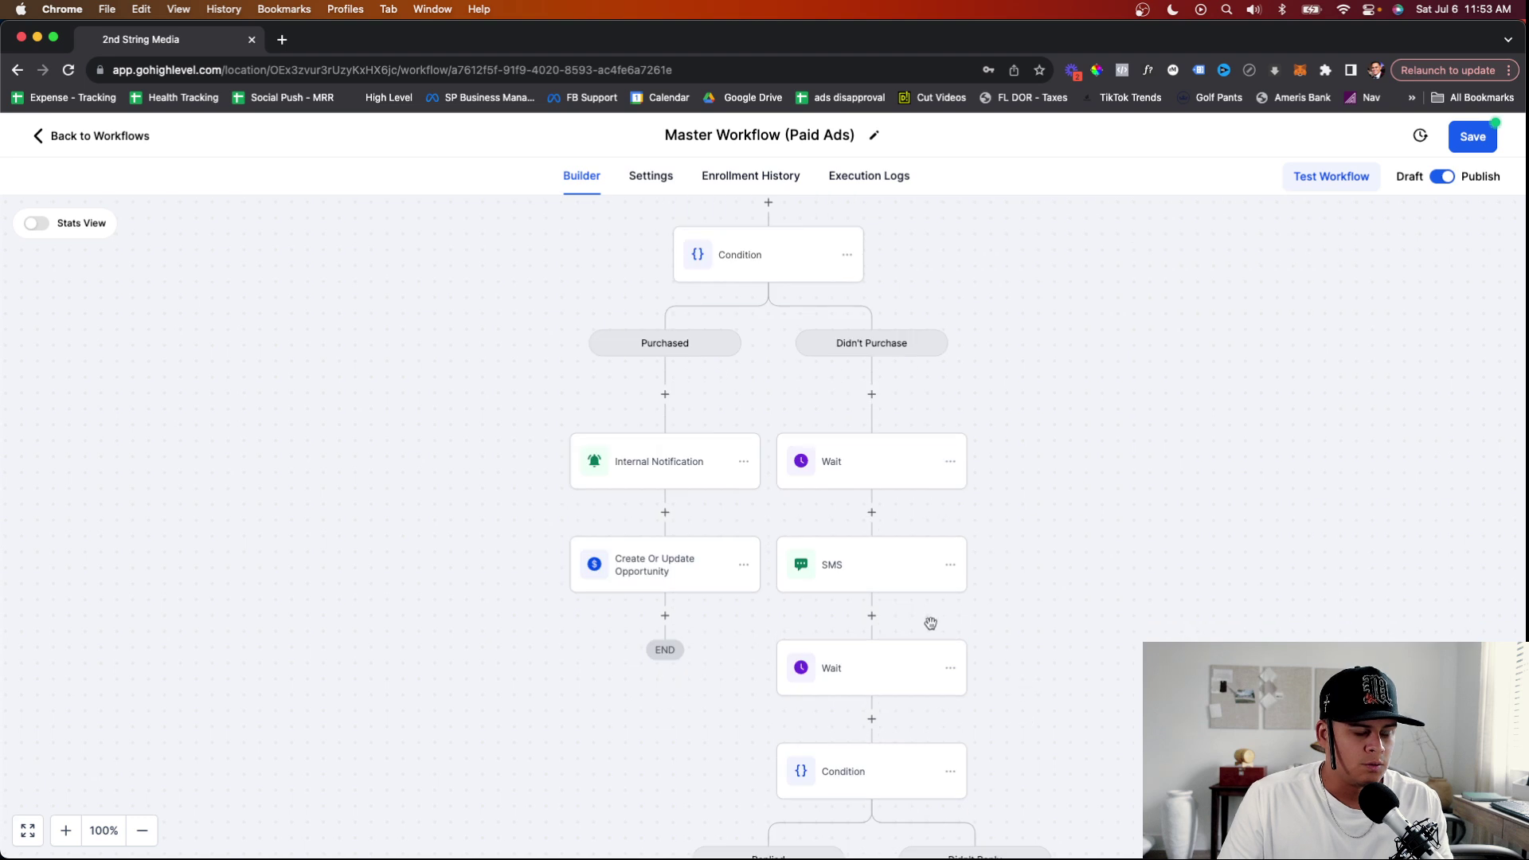
{"action": "scroll", "coordinate": [930, 623], "scroll_direction": "down", "scroll_amount": 1}
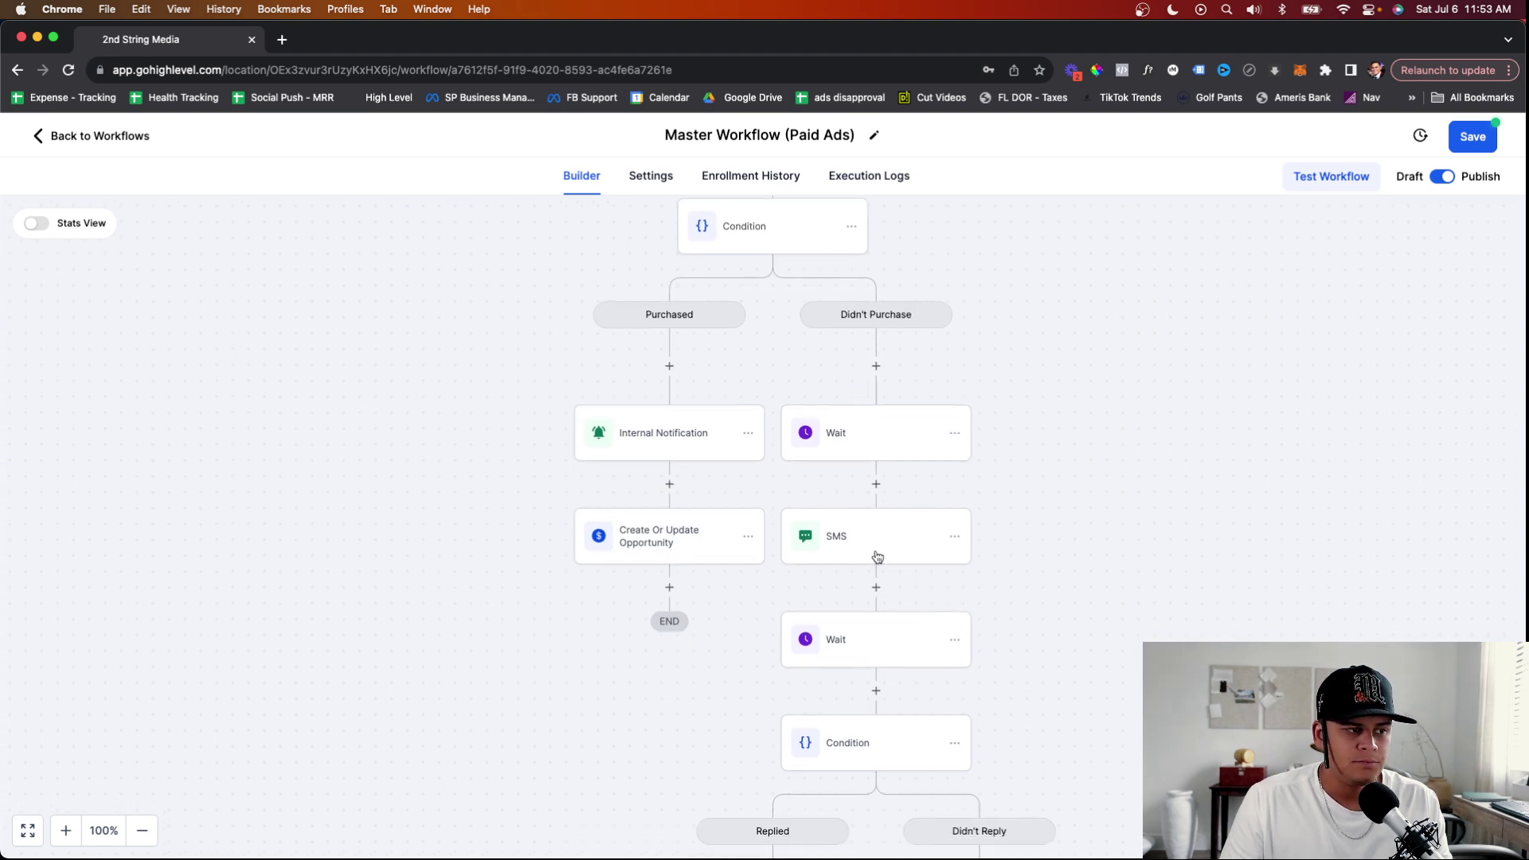
{"action": "left_click", "coordinate": [877, 557]}
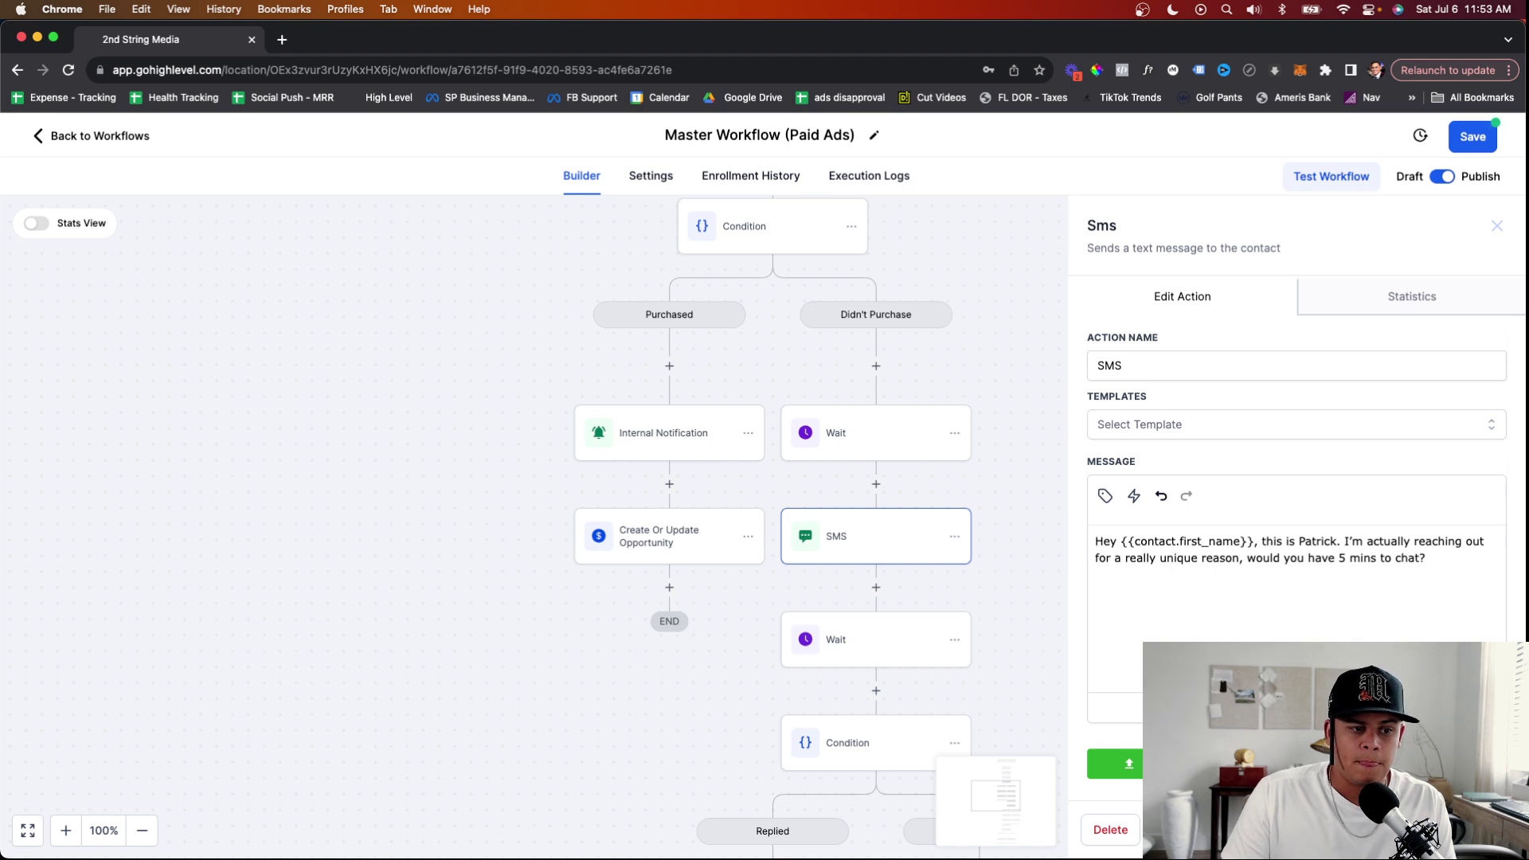
{"action": "key", "text": "Escape"}
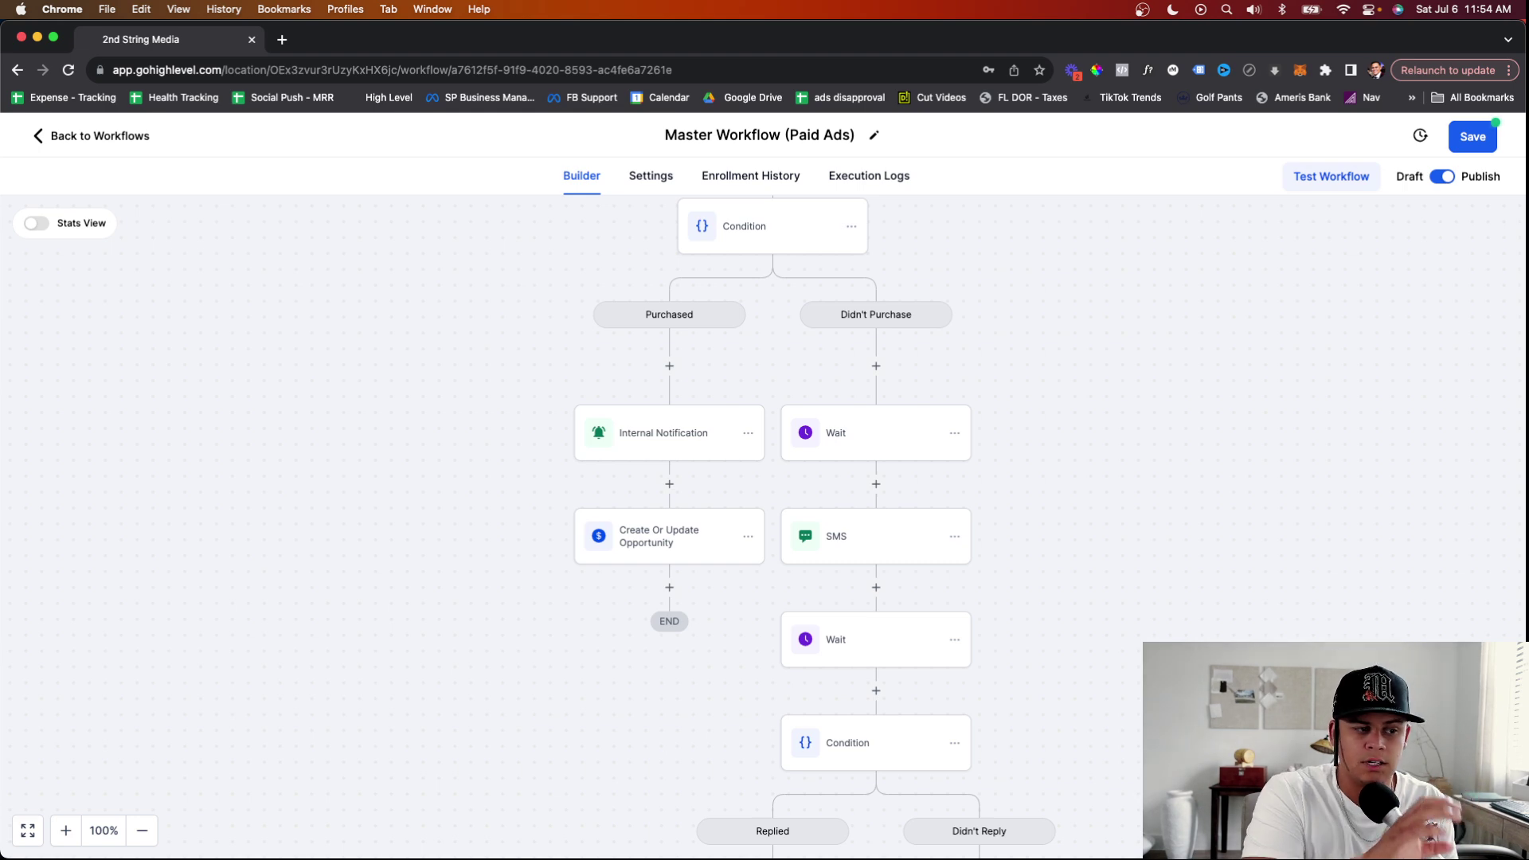
Step: Check the reply and timeout settings of the Wait action that follows the Didn't Purchase SMS
{"action": "scroll", "coordinate": [1043, 709], "scroll_direction": "down", "scroll_amount": 1}
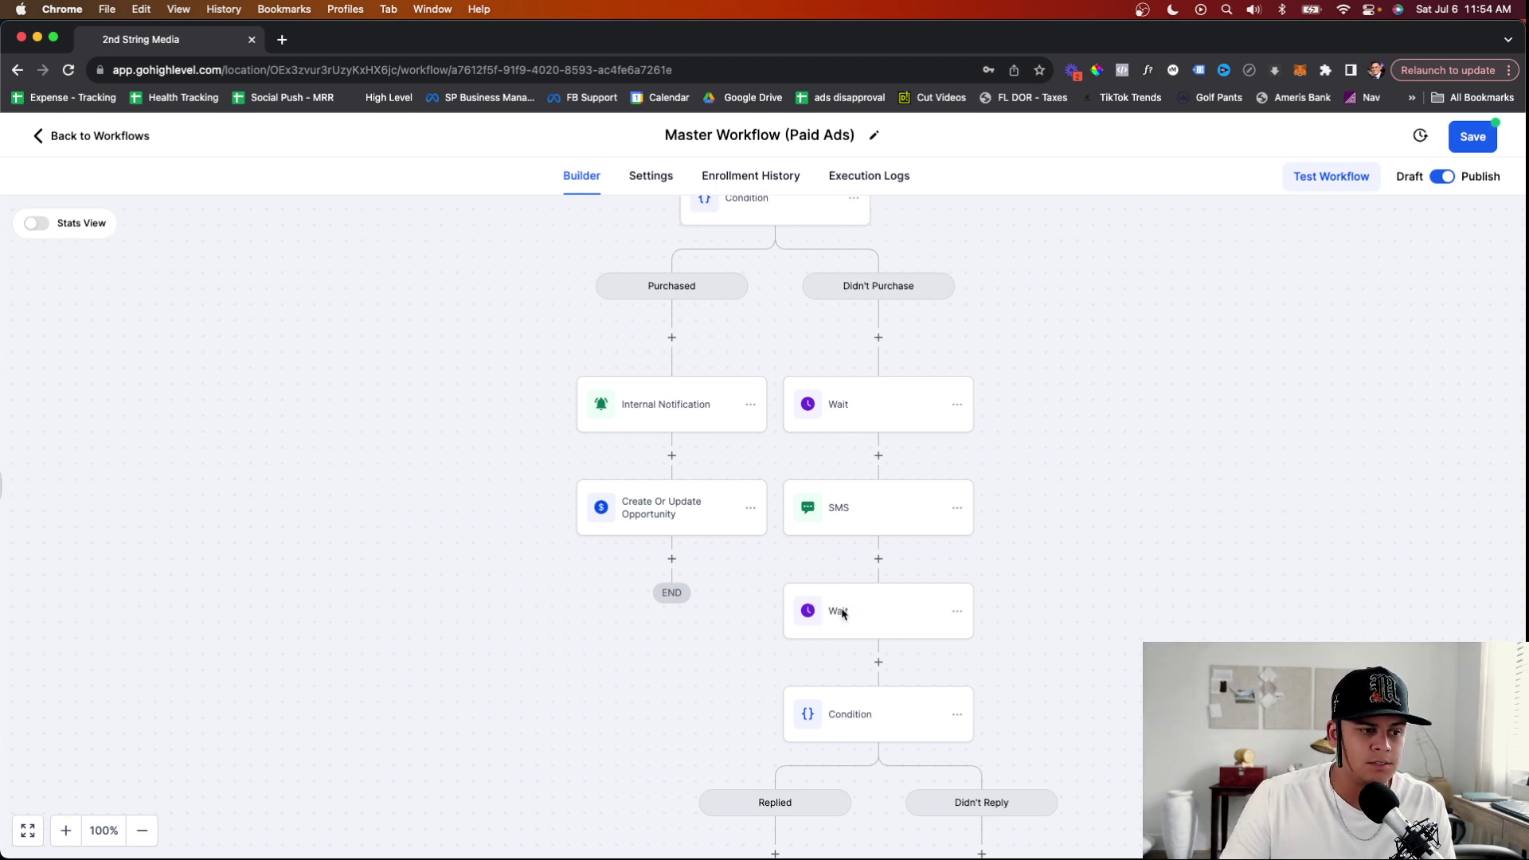
{"action": "left_click", "coordinate": [843, 612]}
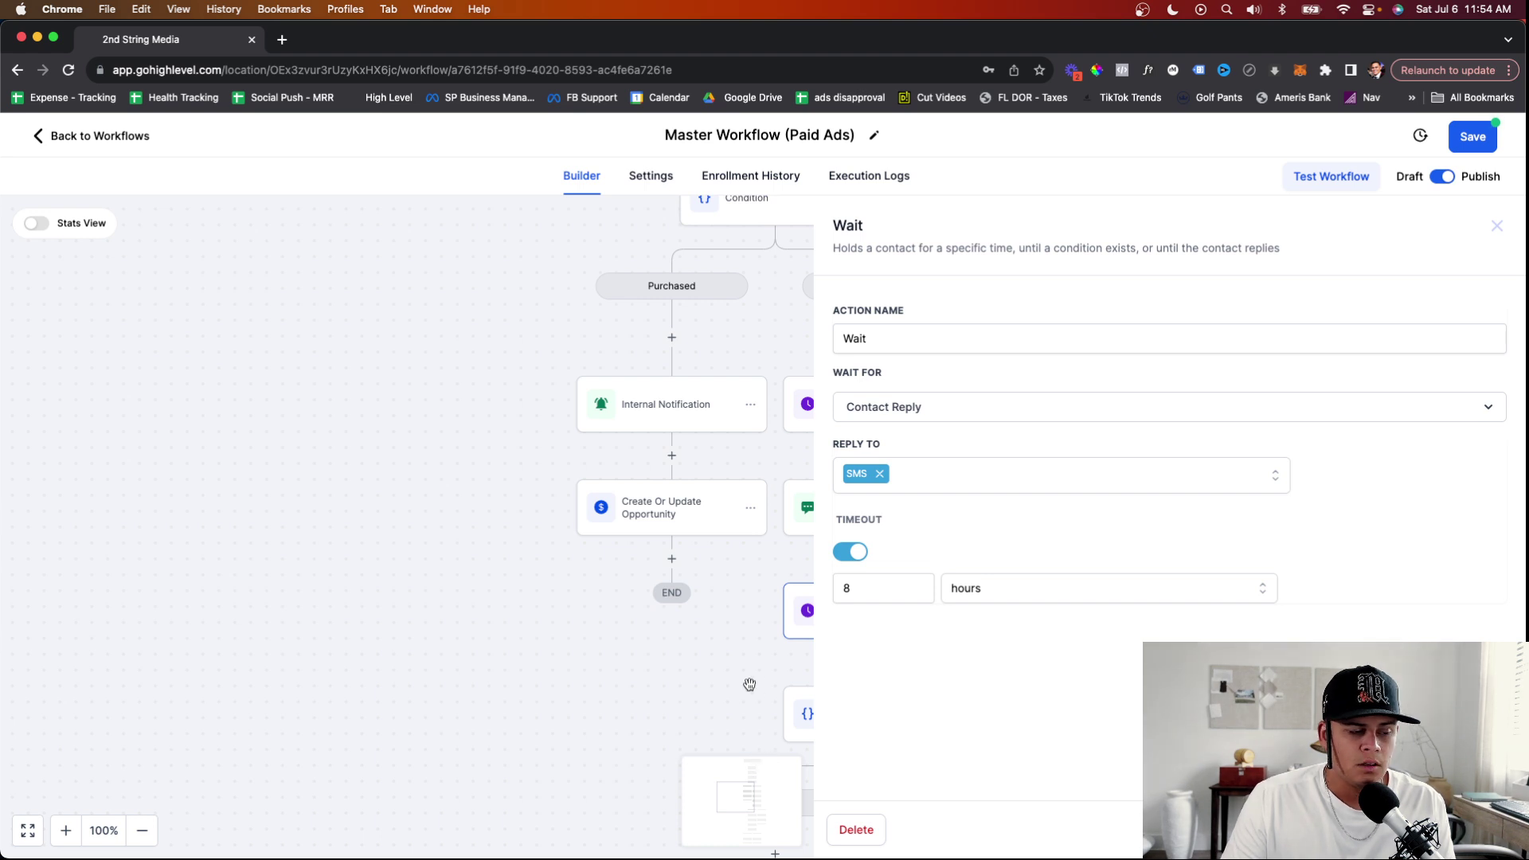
{"action": "left_click", "coordinate": [751, 685]}
Step: Examine the Condition after that Wait and the actions in its Replied and Didn't Reply branches
{"action": "scroll", "coordinate": [964, 689], "scroll_direction": "down", "scroll_amount": 2}
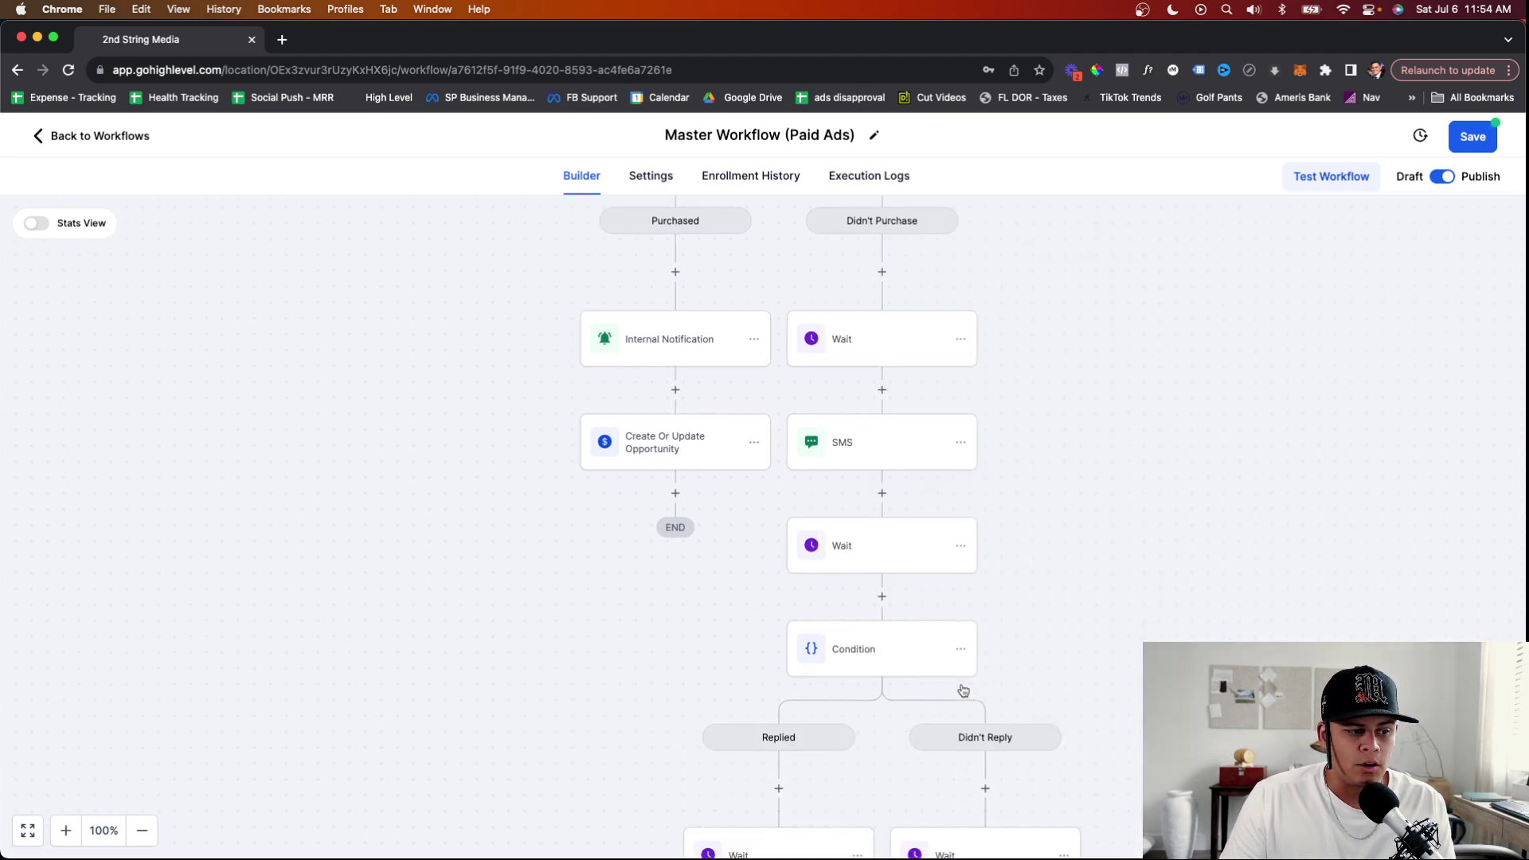
{"action": "scroll", "coordinate": [964, 690], "scroll_direction": "down", "scroll_amount": 3}
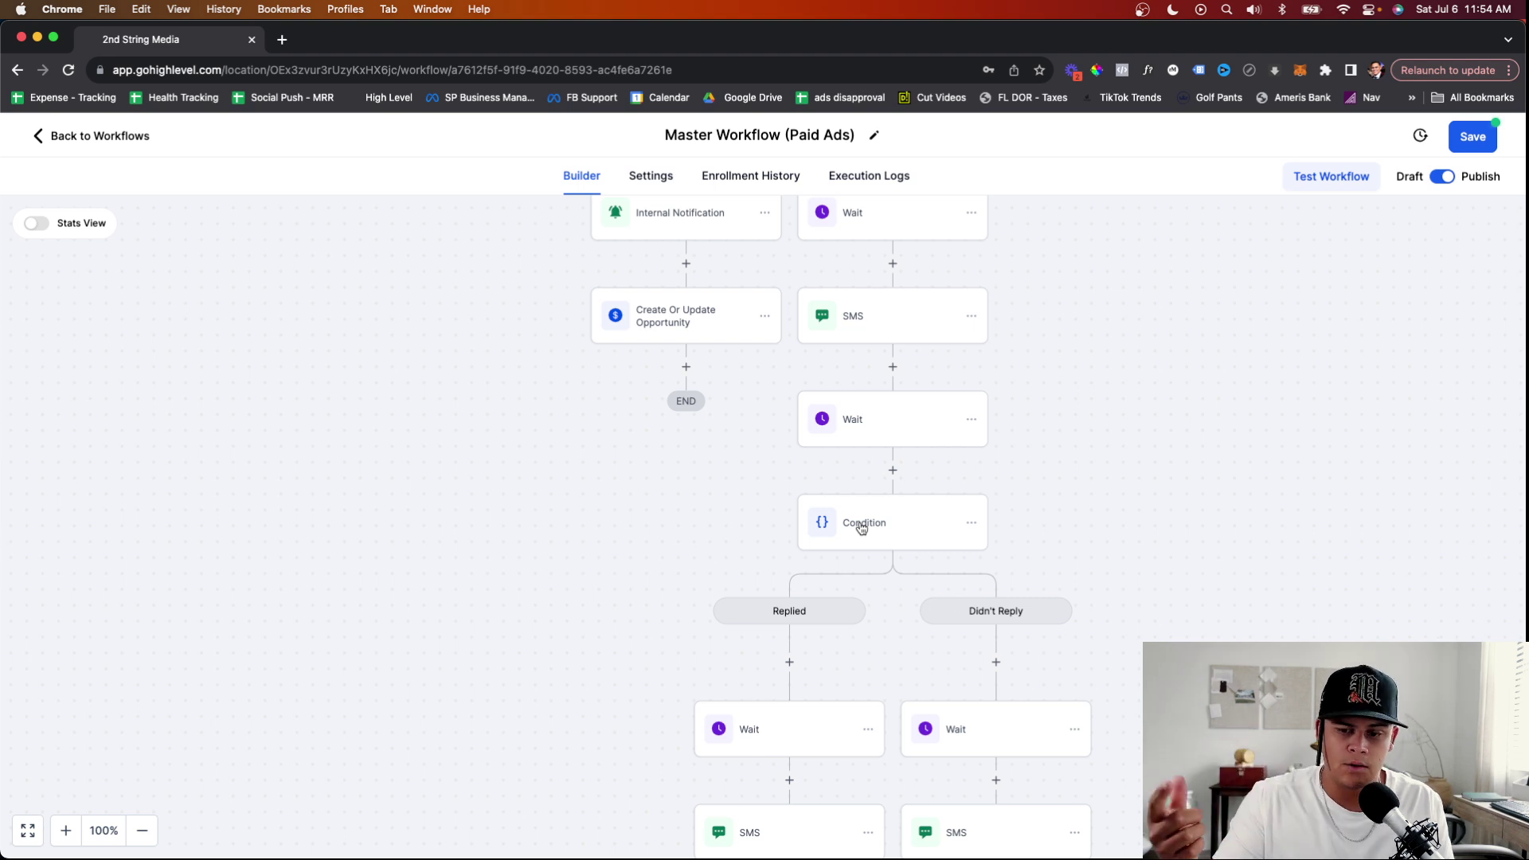
{"action": "scroll", "coordinate": [847, 533], "scroll_direction": "down", "scroll_amount": 1}
{"action": "scroll", "coordinate": [846, 534], "scroll_direction": "down", "scroll_amount": 5}
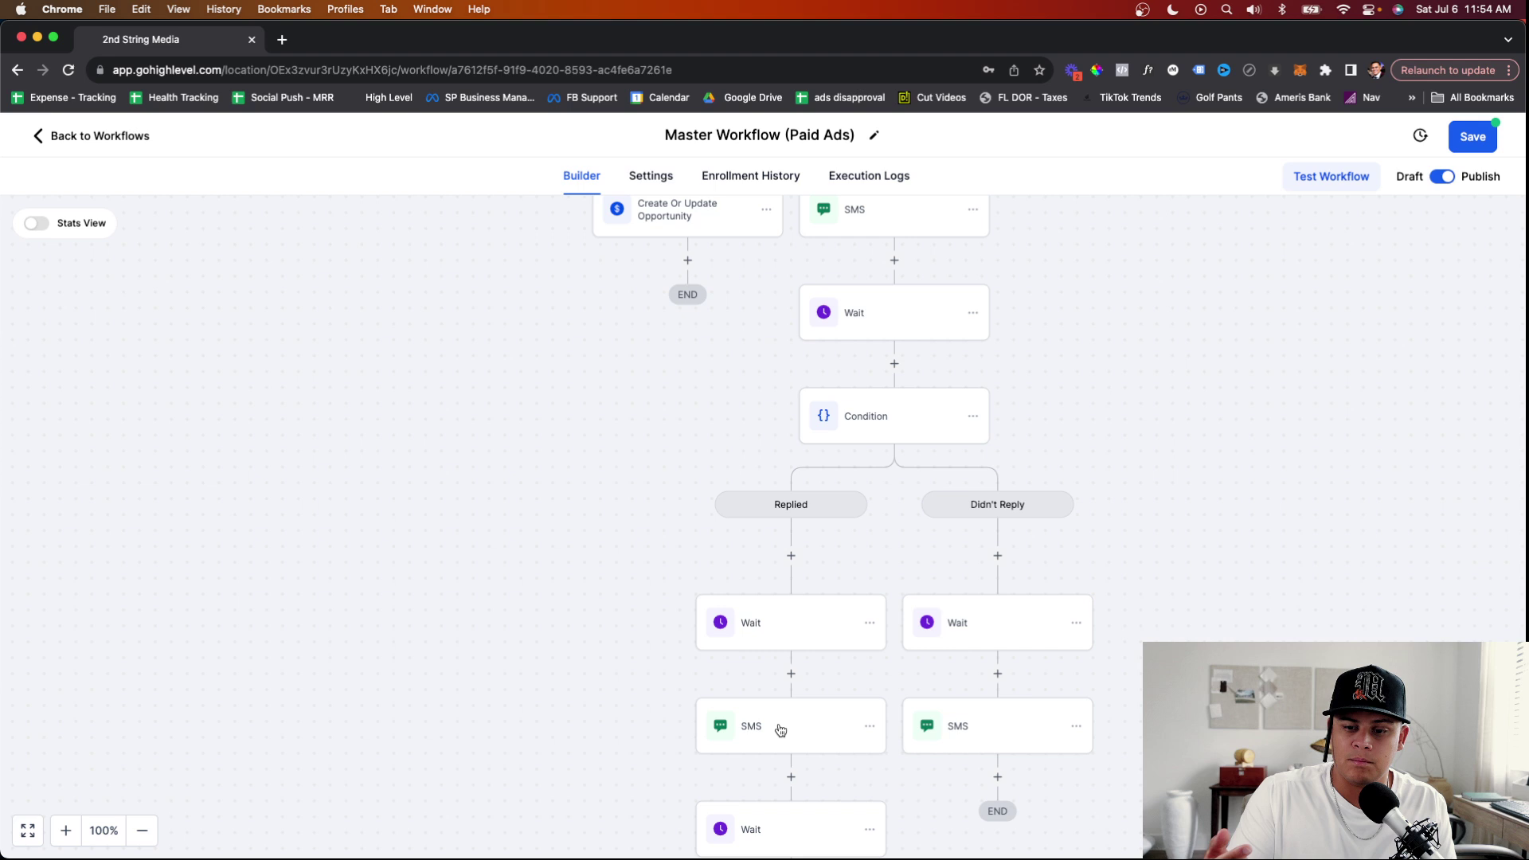
{"action": "scroll", "coordinate": [781, 729], "scroll_direction": "down", "scroll_amount": 3}
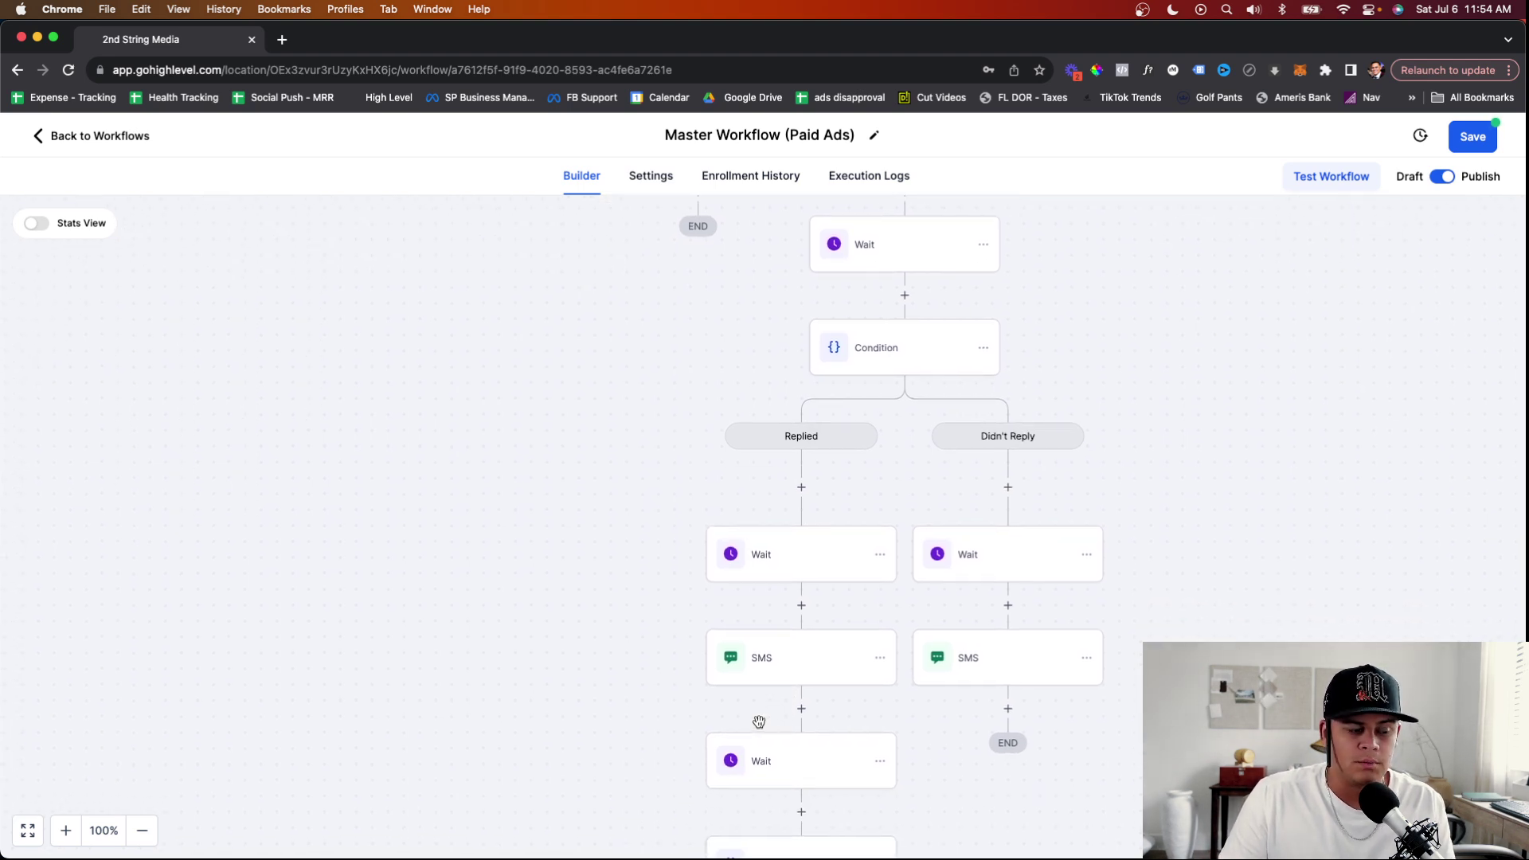
{"action": "scroll", "coordinate": [765, 725], "scroll_direction": "down", "scroll_amount": 2}
{"action": "scroll", "coordinate": [761, 728], "scroll_direction": "down", "scroll_amount": 1}
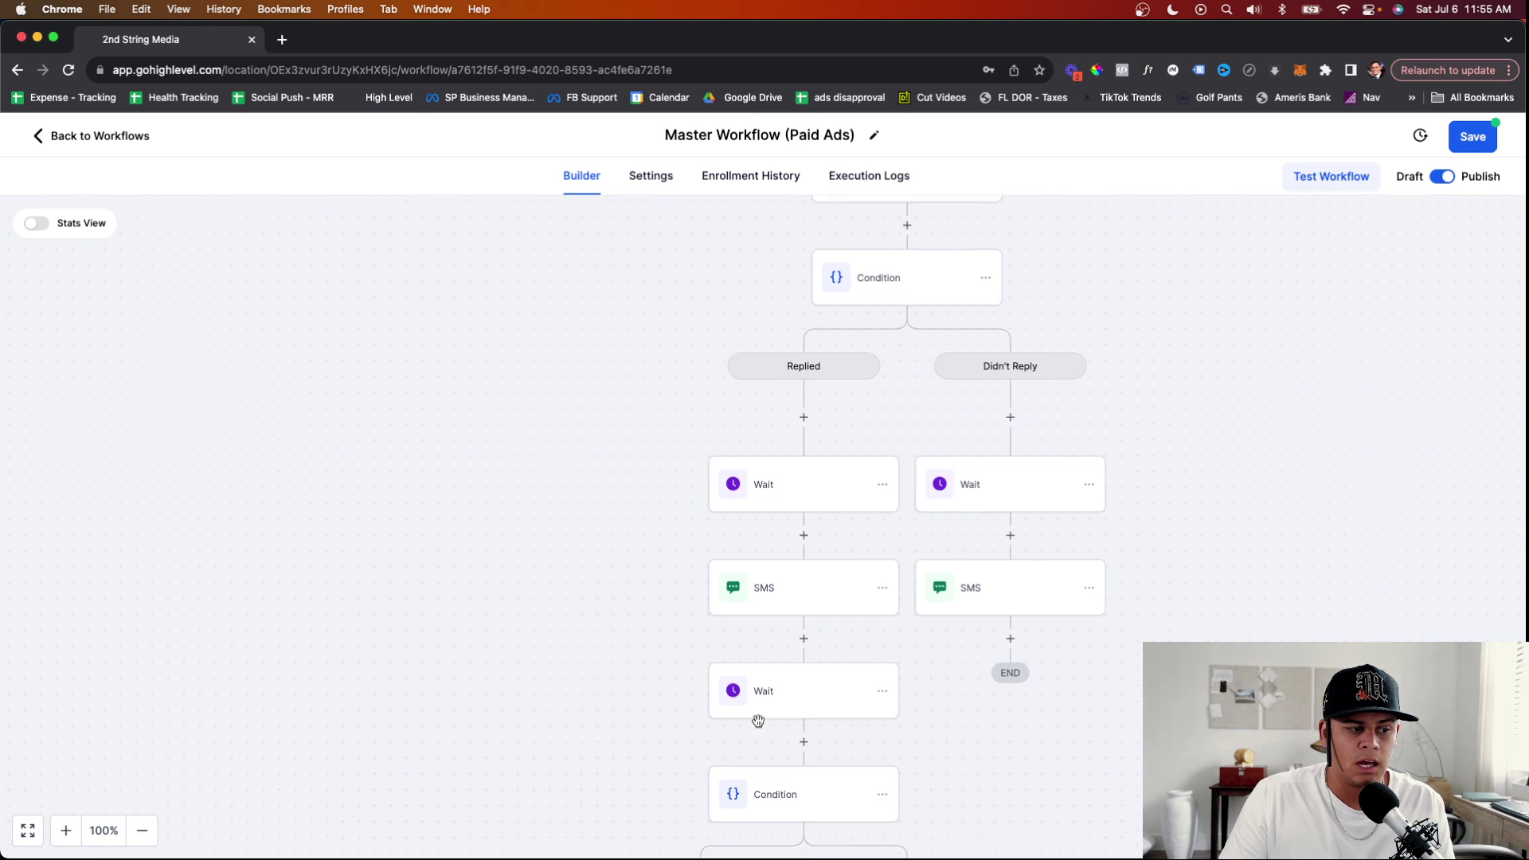
Step: Read the full invitation message of the SMS action in the Replied branch
{"action": "left_click", "coordinate": [773, 592]}
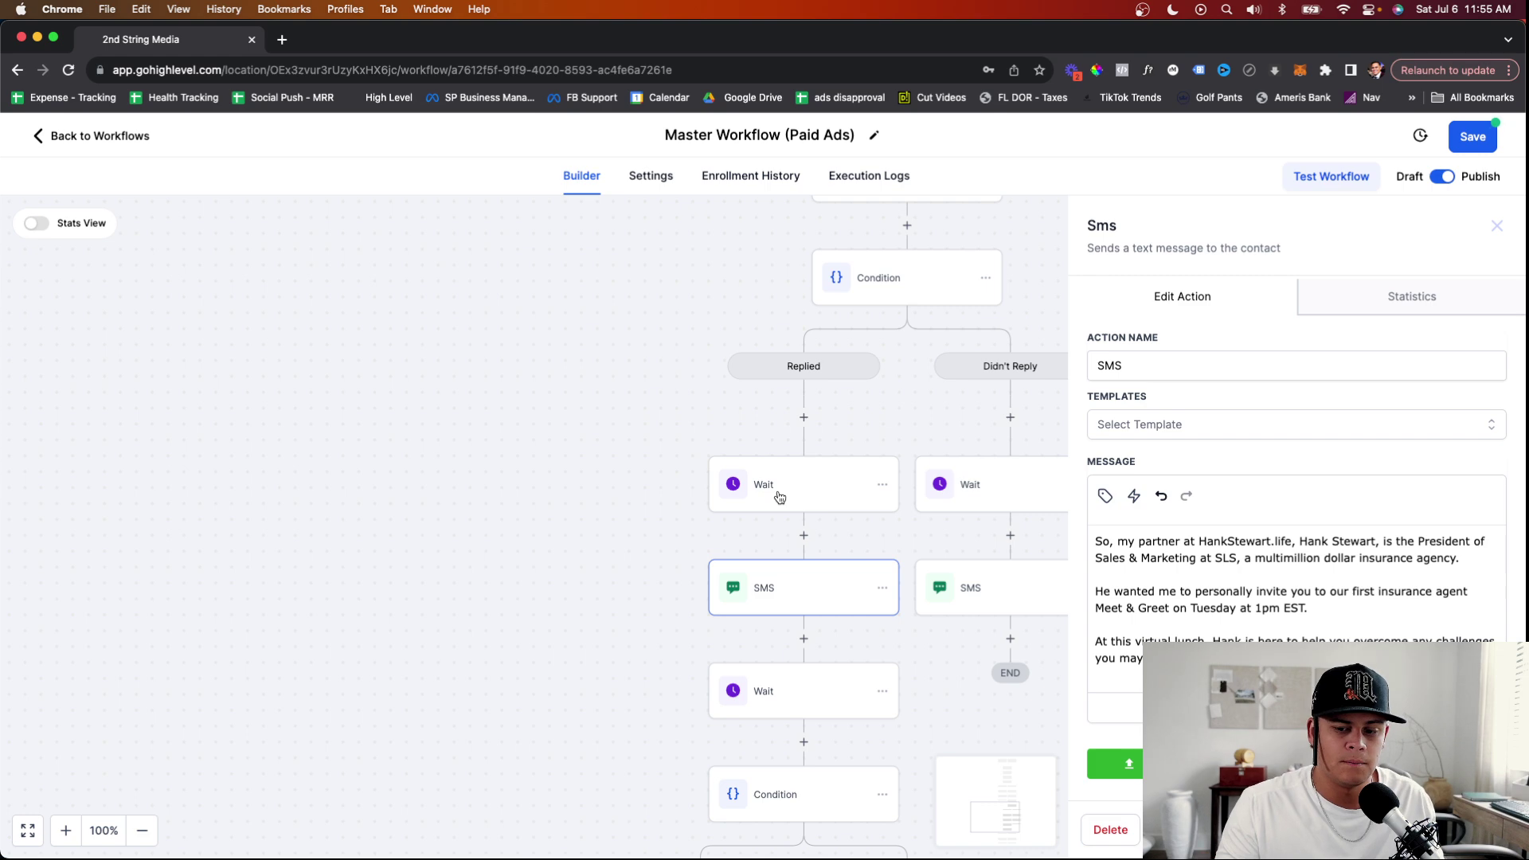
{"action": "scroll", "coordinate": [780, 557], "scroll_direction": "down", "scroll_amount": 1}
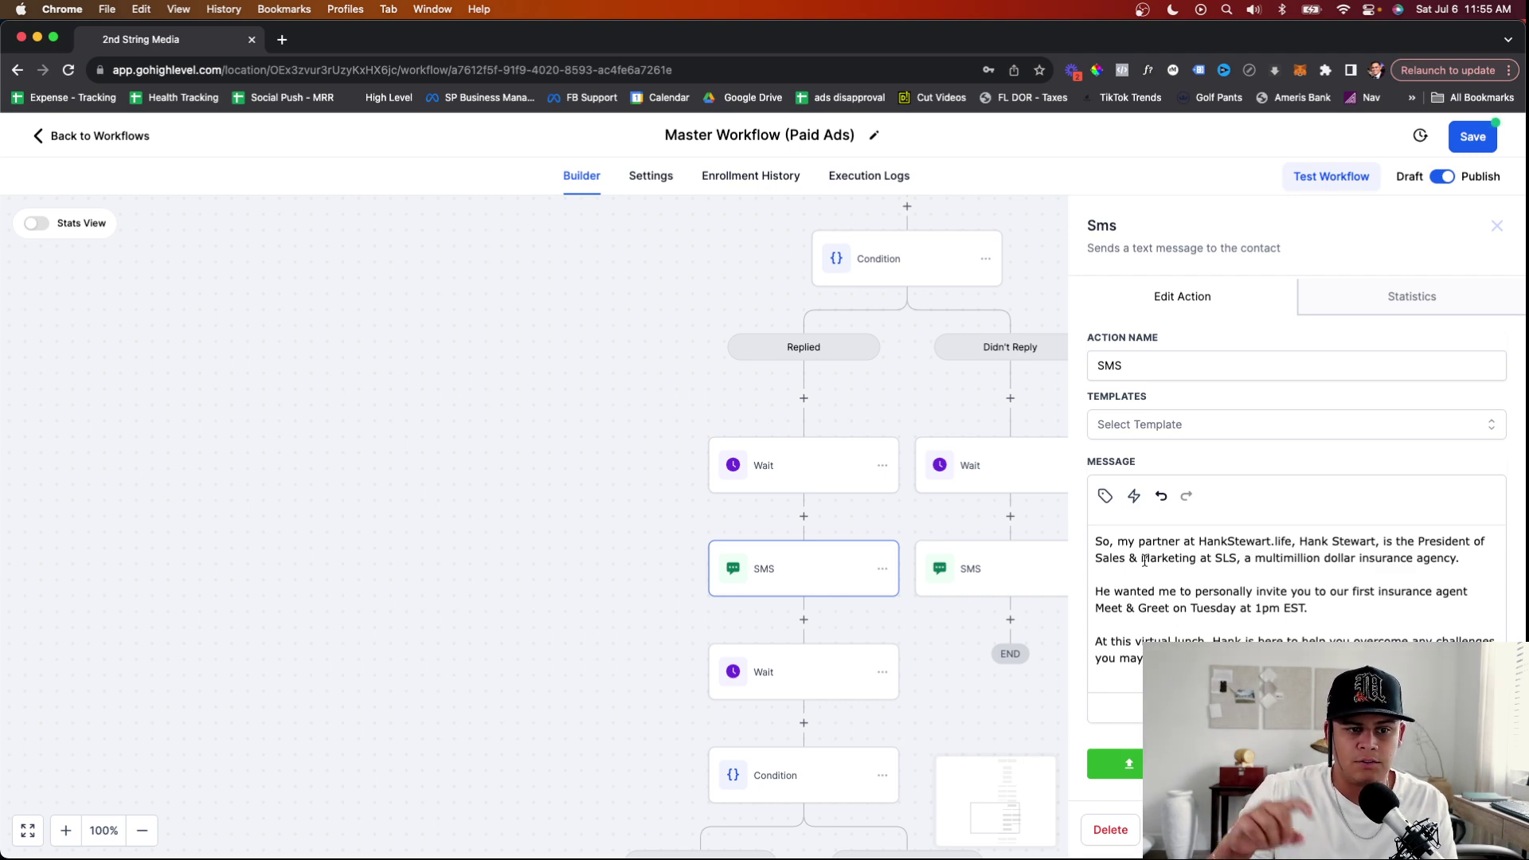
{"action": "scroll", "coordinate": [1145, 561], "scroll_direction": "down", "scroll_amount": 4}
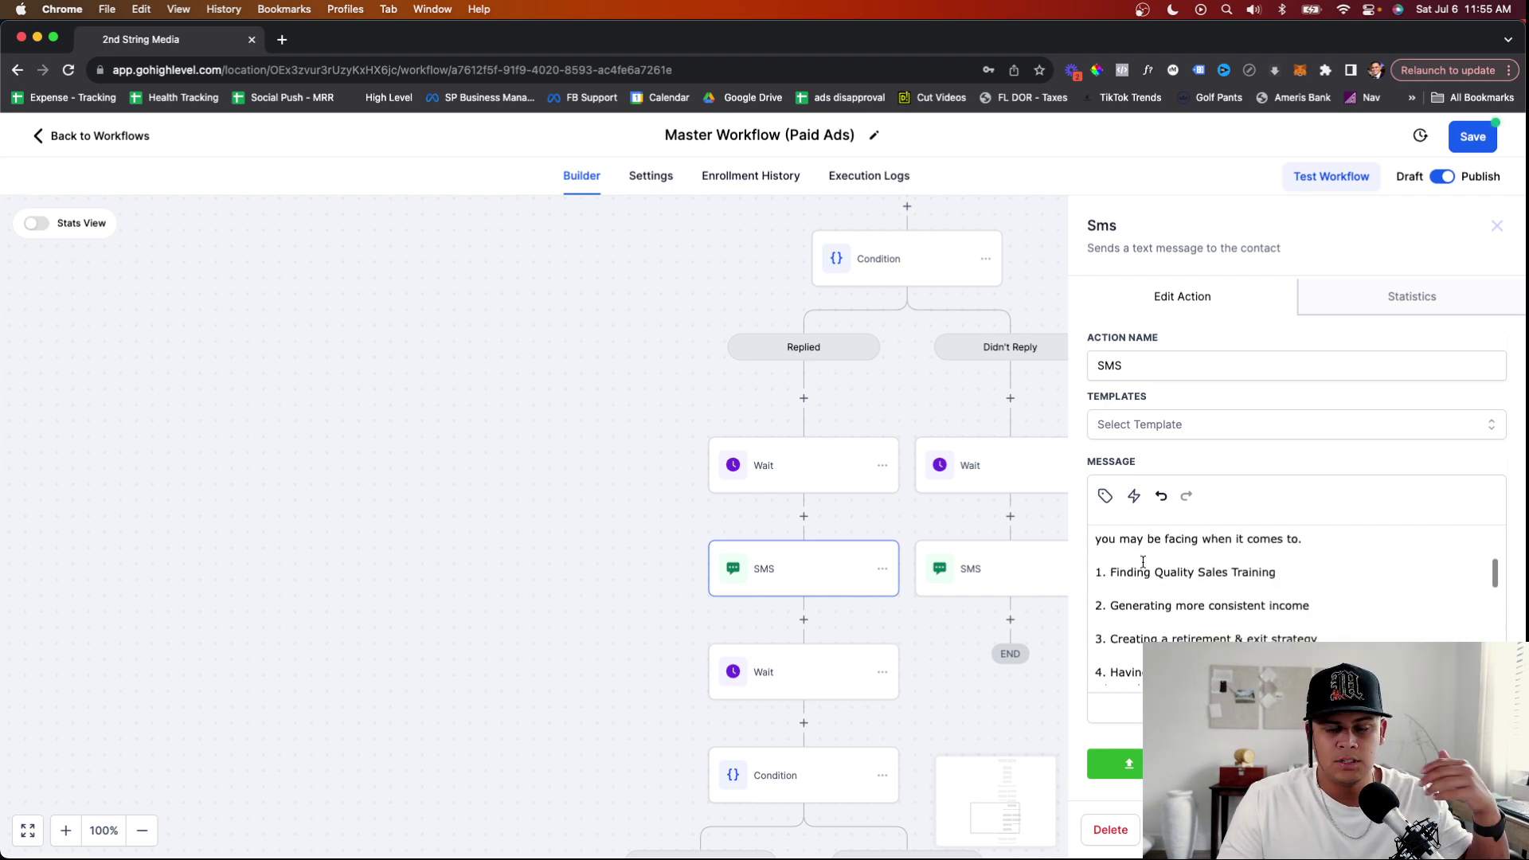
{"action": "scroll", "coordinate": [1144, 561], "scroll_direction": "down", "scroll_amount": 3}
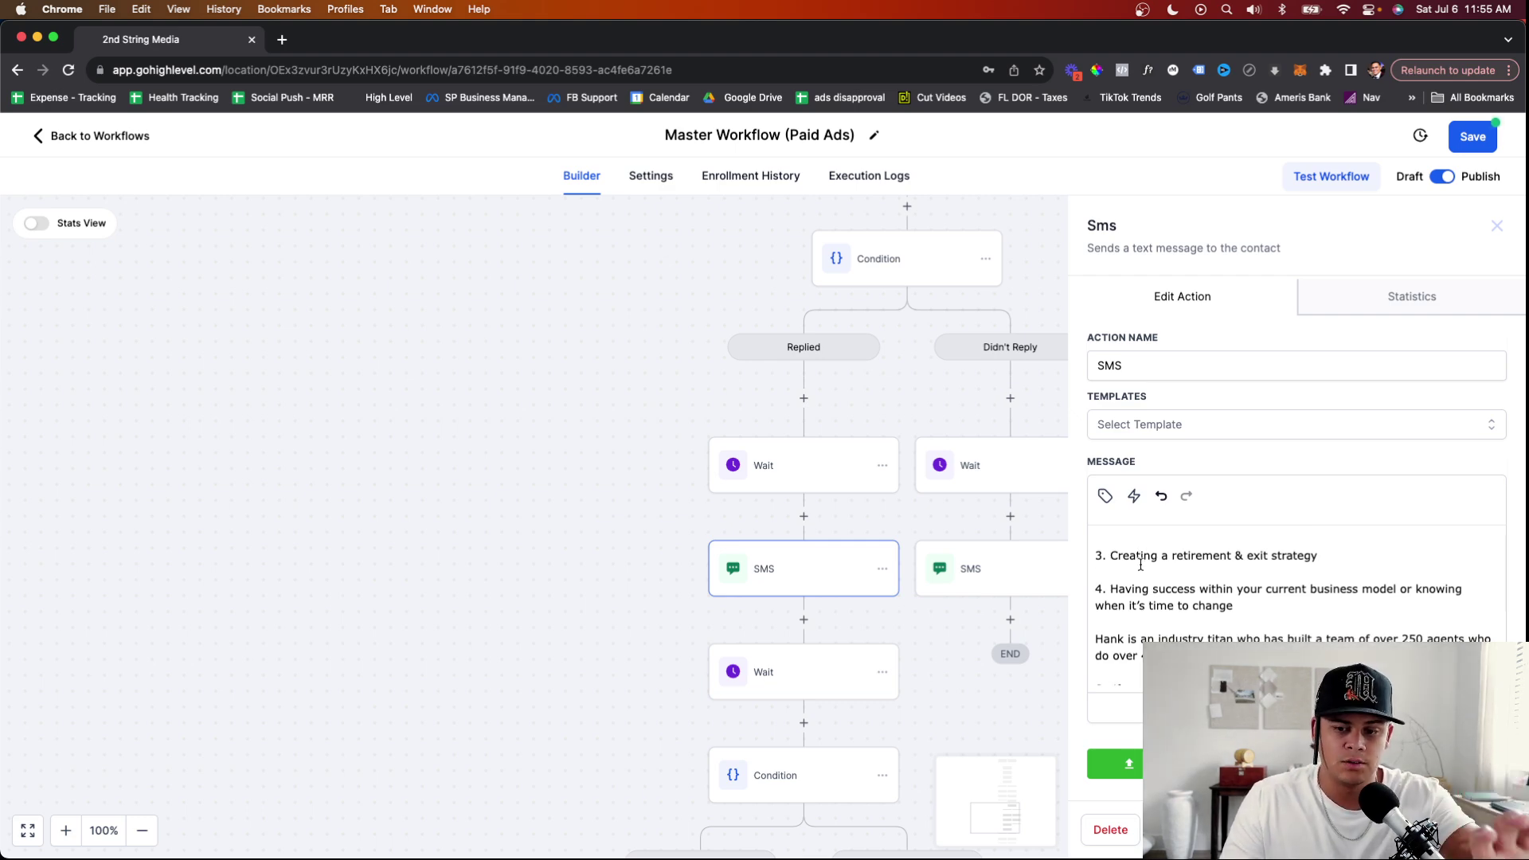
{"action": "scroll", "coordinate": [1140, 564], "scroll_direction": "down", "scroll_amount": 5}
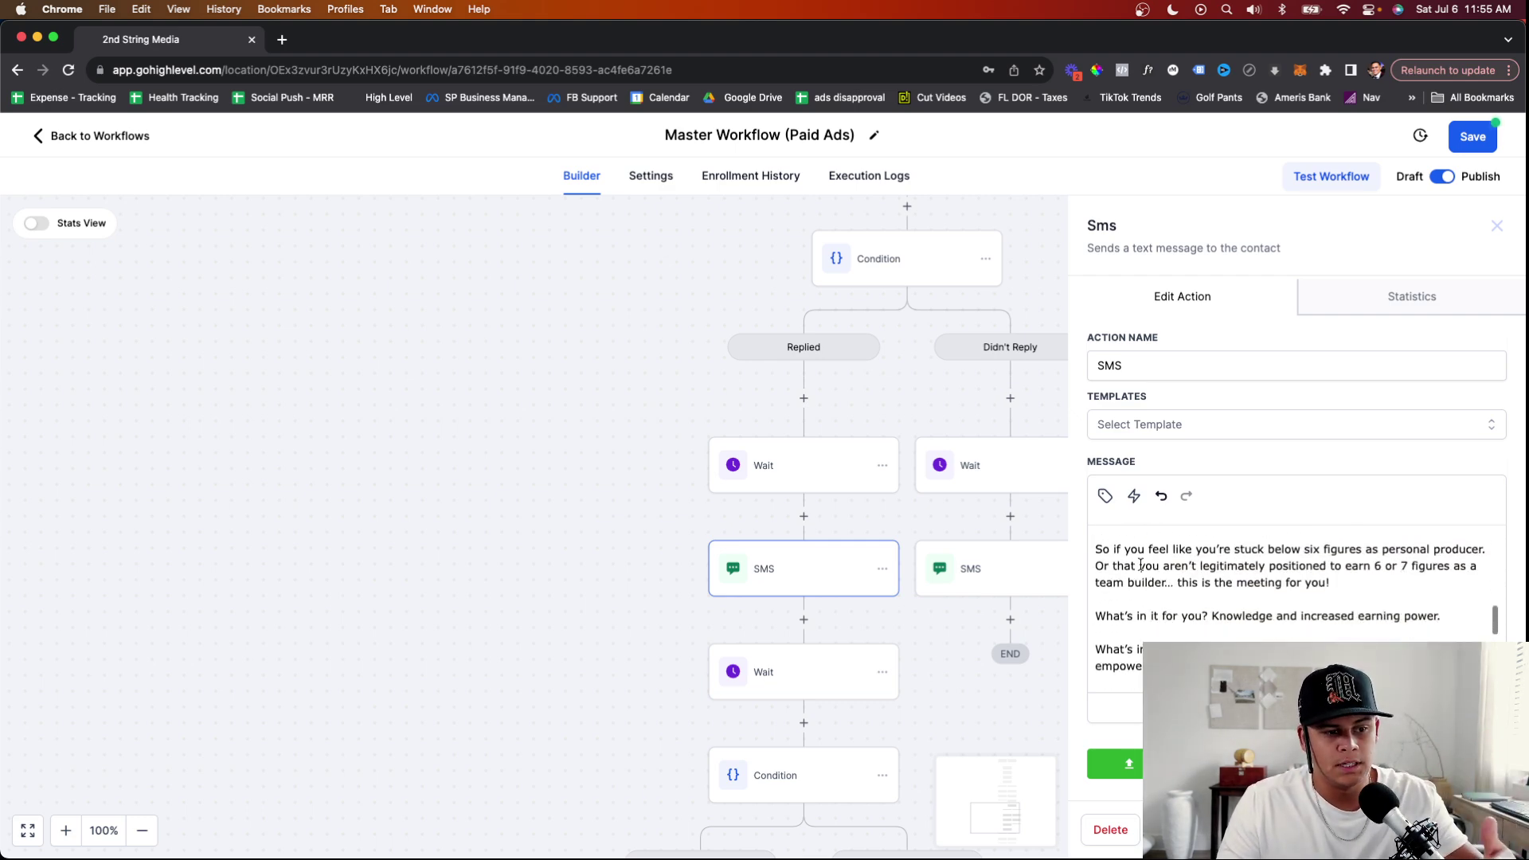
{"action": "scroll", "coordinate": [1141, 565], "scroll_direction": "down", "scroll_amount": 3}
{"action": "scroll", "coordinate": [1141, 565], "scroll_direction": "down", "scroll_amount": 3}
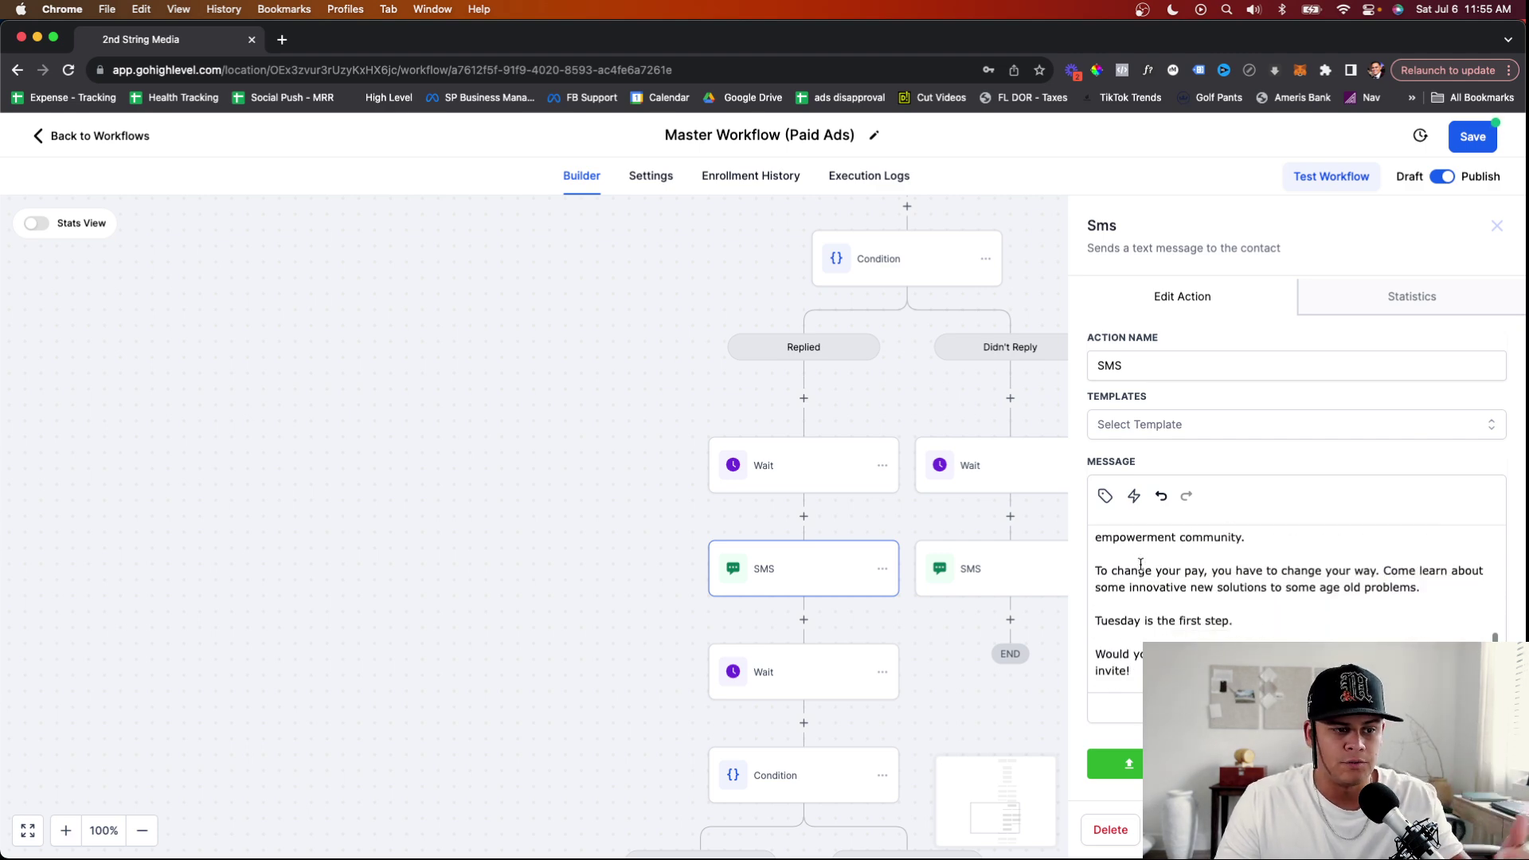
{"action": "scroll", "coordinate": [1141, 565], "scroll_direction": "down", "scroll_amount": 2}
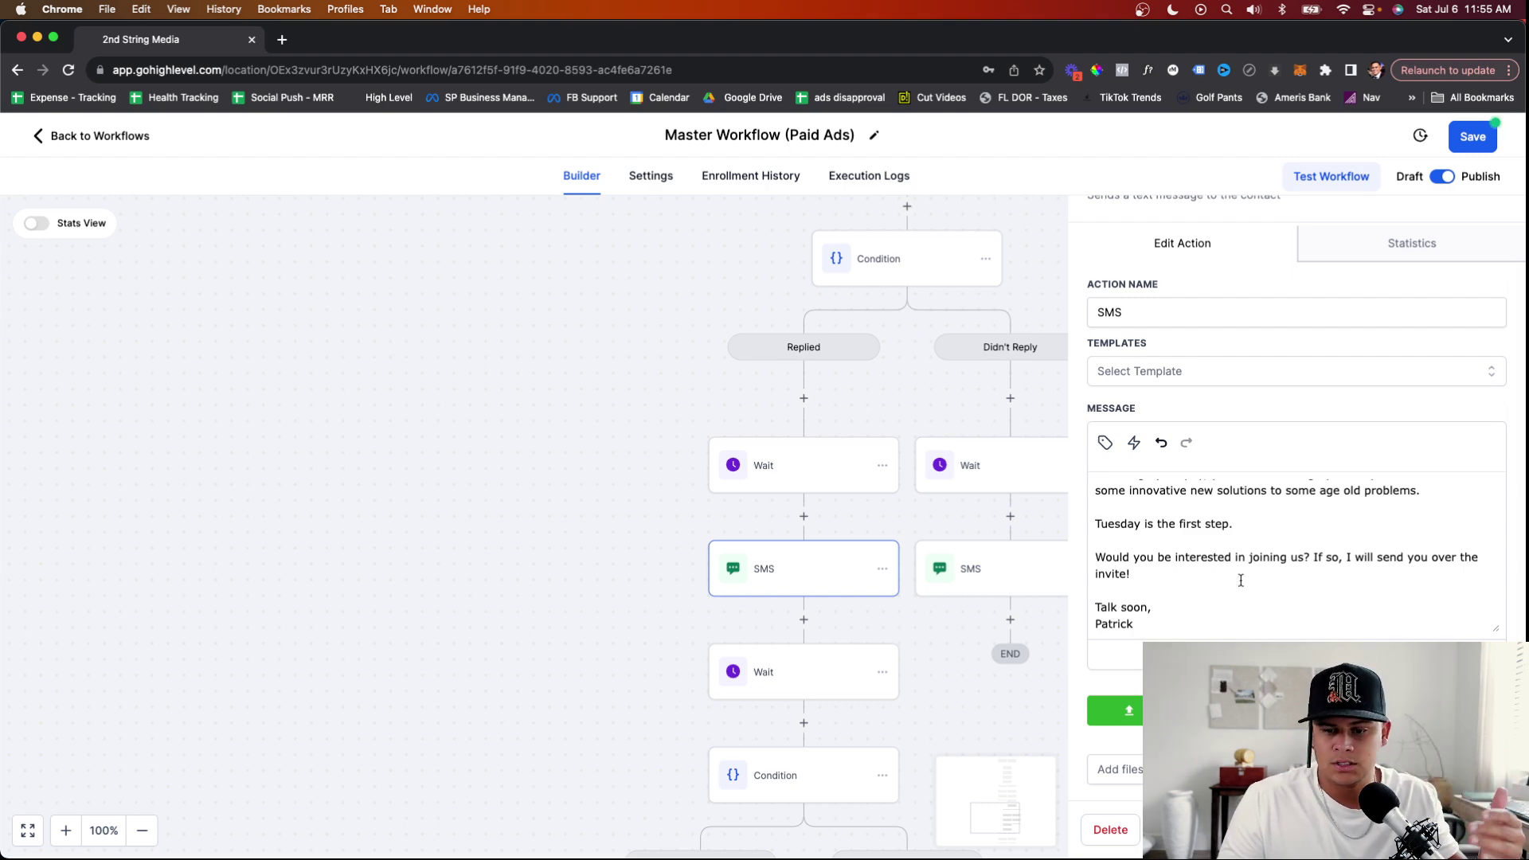
Step: Check the Wait settings after the invitation SMS and examine the final Condition's Replied and Didn't Reply branches
{"action": "left_click", "coordinate": [778, 690]}
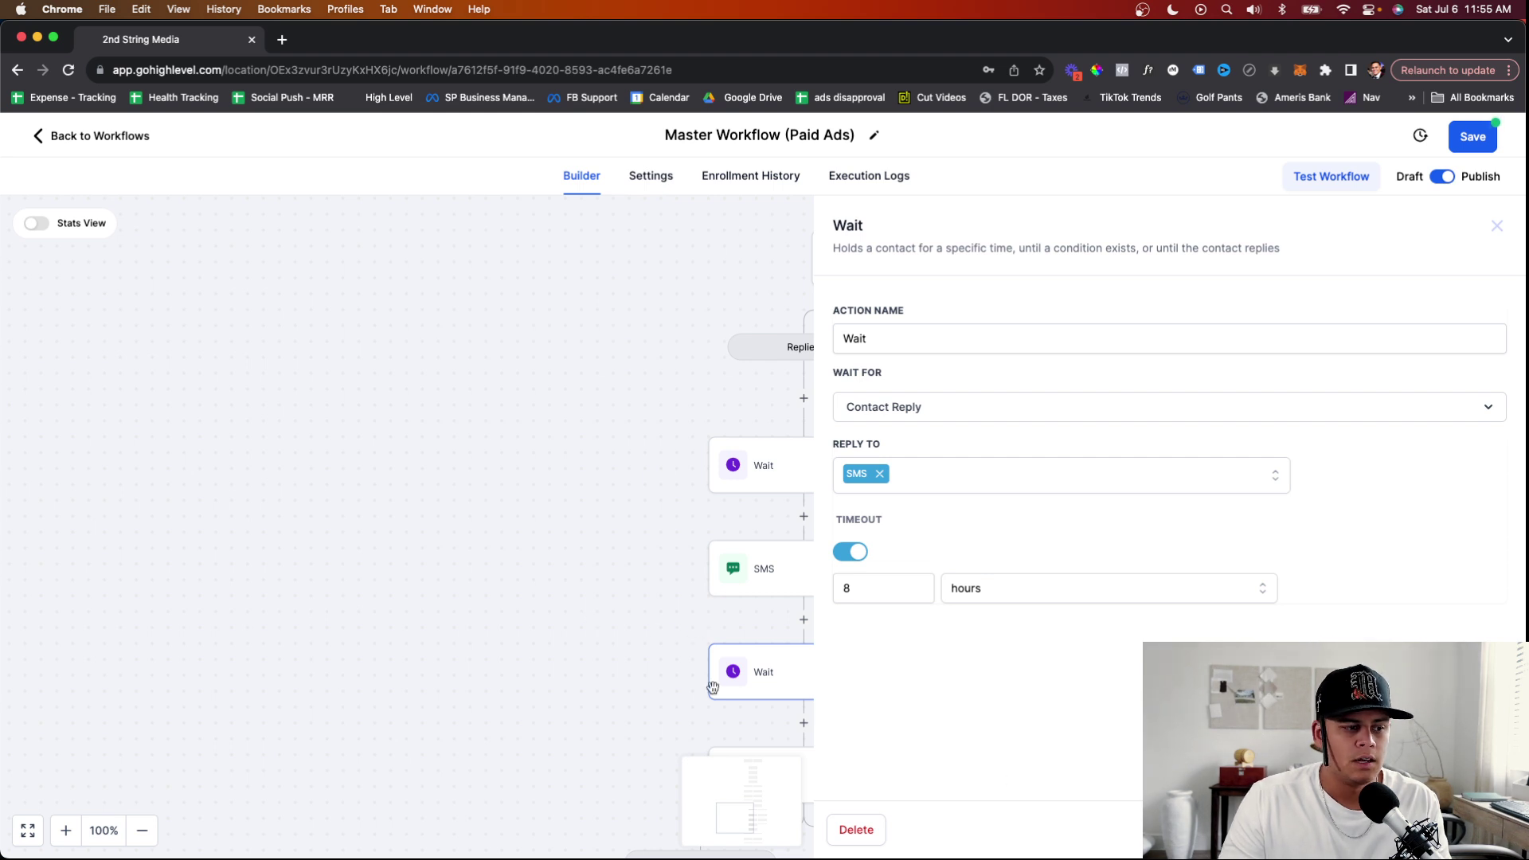
{"action": "left_click", "coordinate": [648, 663]}
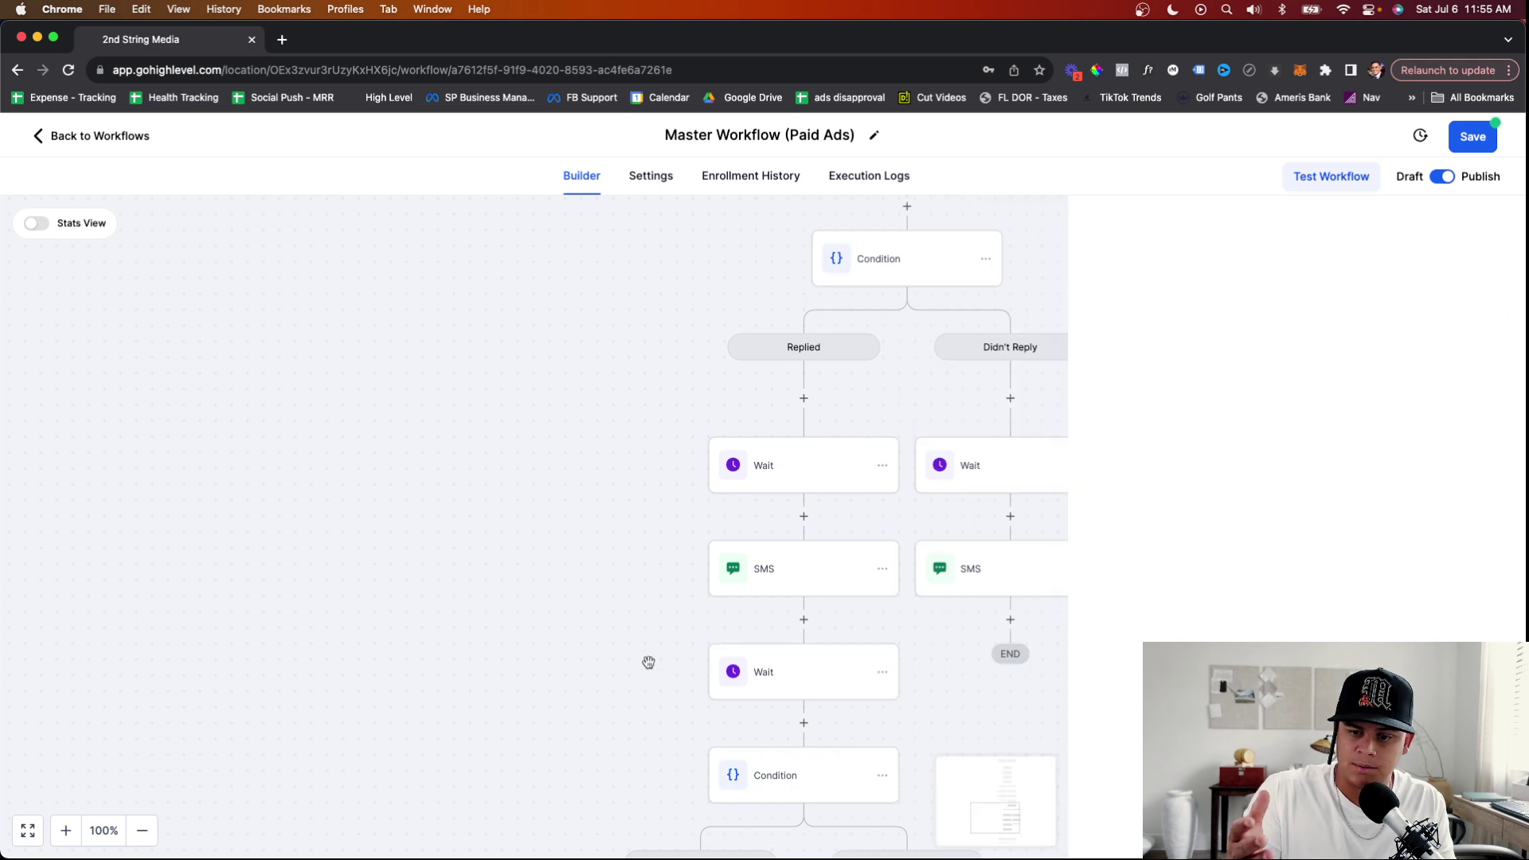
{"action": "scroll", "coordinate": [646, 664], "scroll_direction": "down", "scroll_amount": 5}
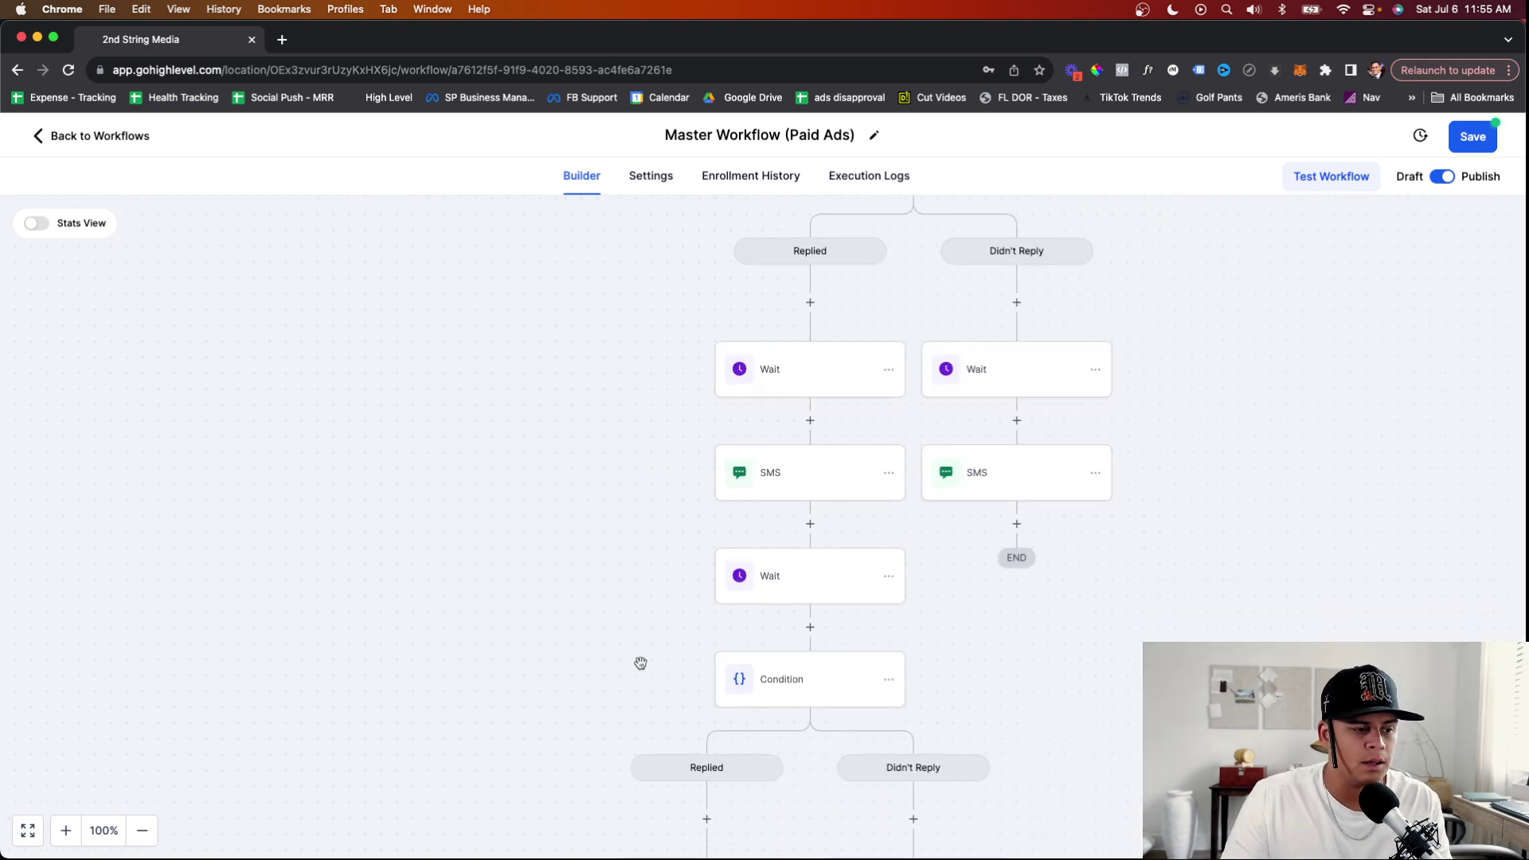
{"action": "scroll", "coordinate": [640, 663], "scroll_direction": "down", "scroll_amount": 1}
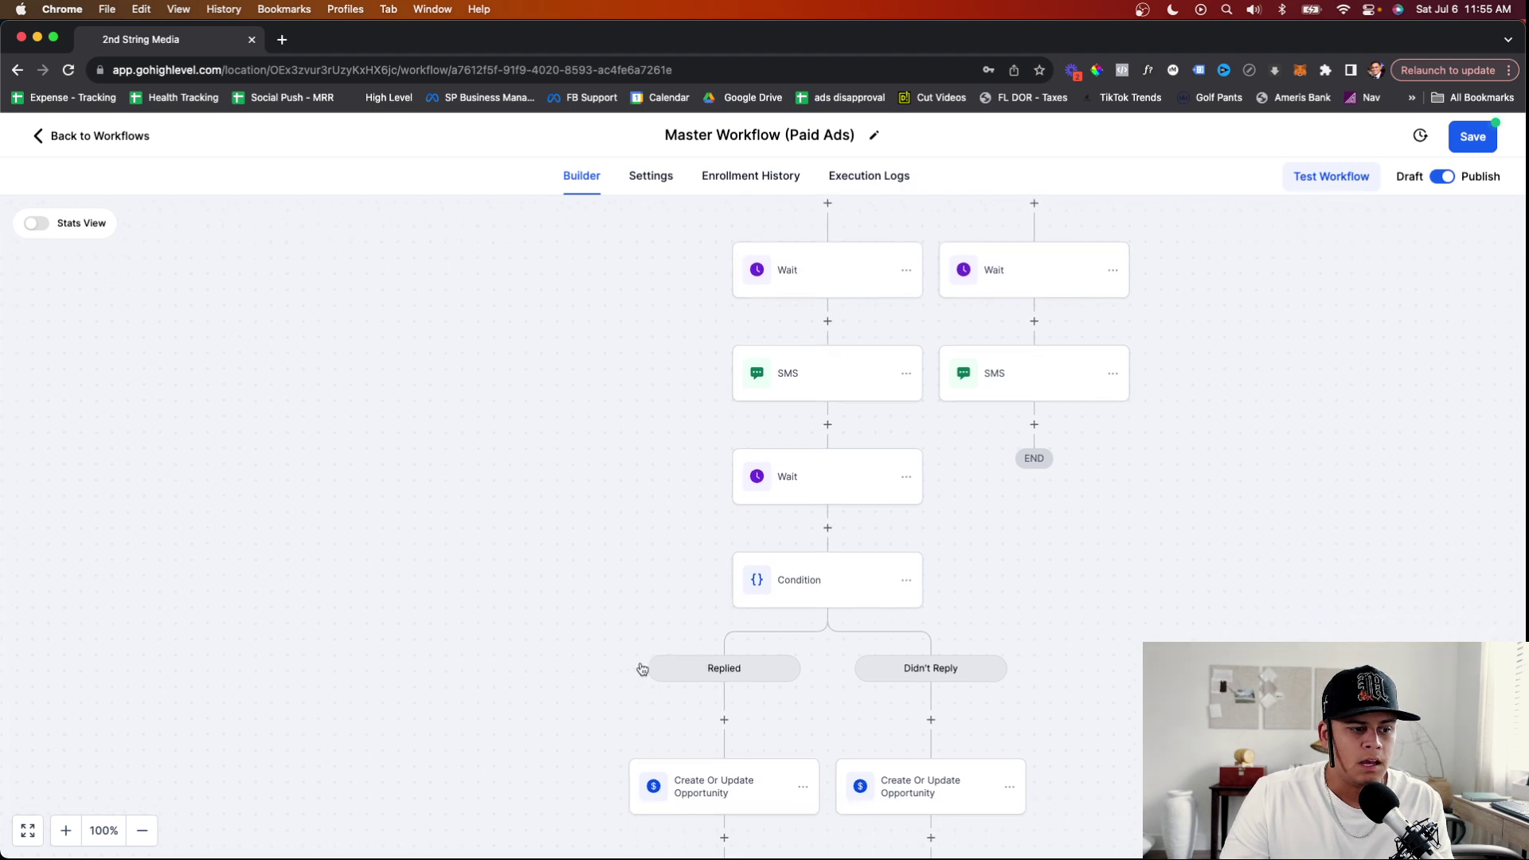
{"action": "scroll", "coordinate": [642, 669], "scroll_direction": "down", "scroll_amount": 1}
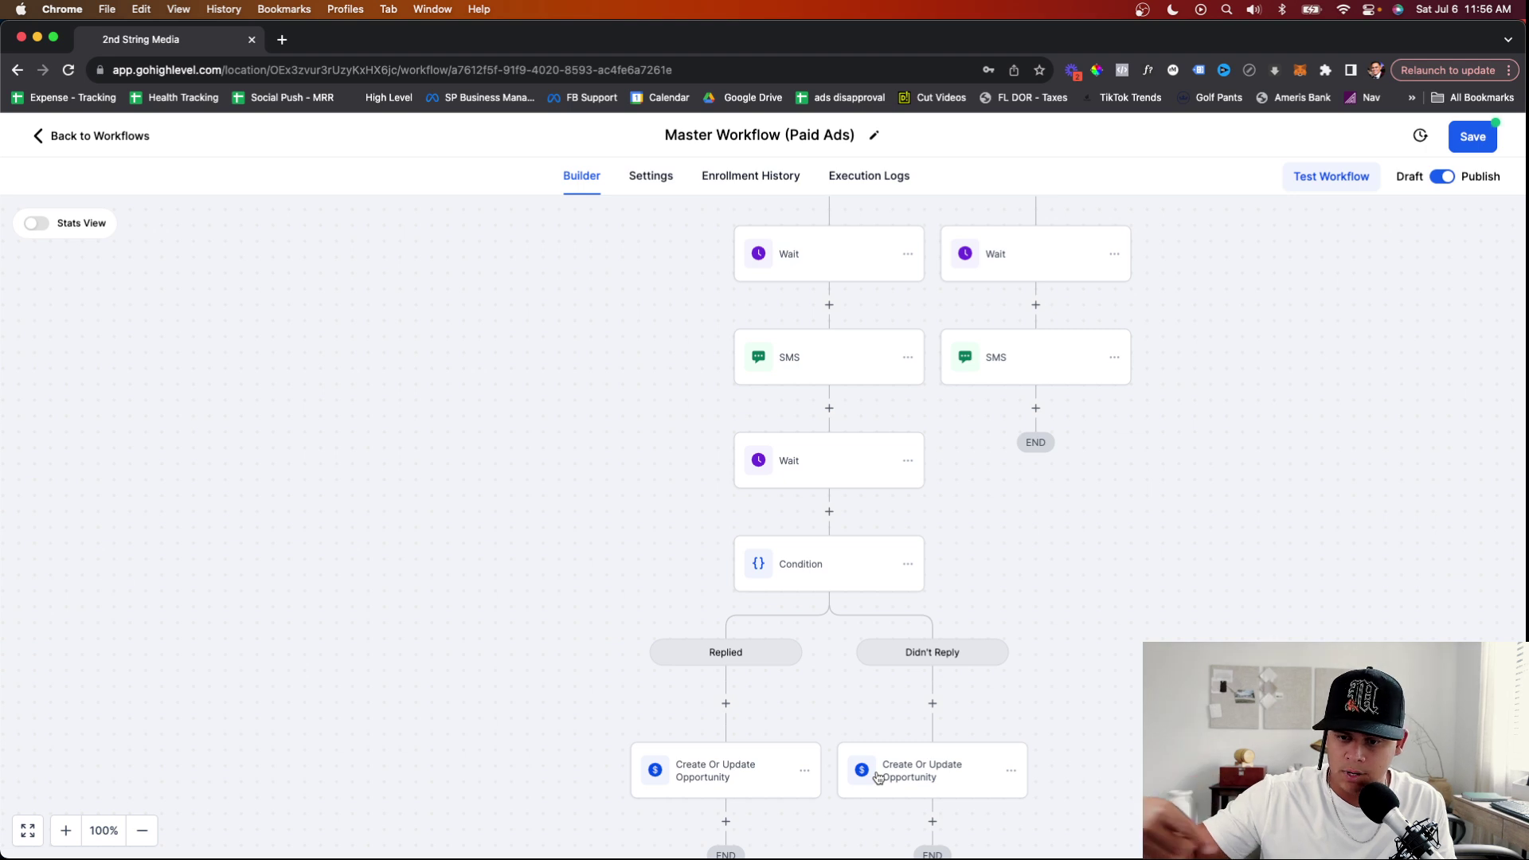
{"action": "scroll", "coordinate": [1029, 779], "scroll_direction": "up", "scroll_amount": 1}
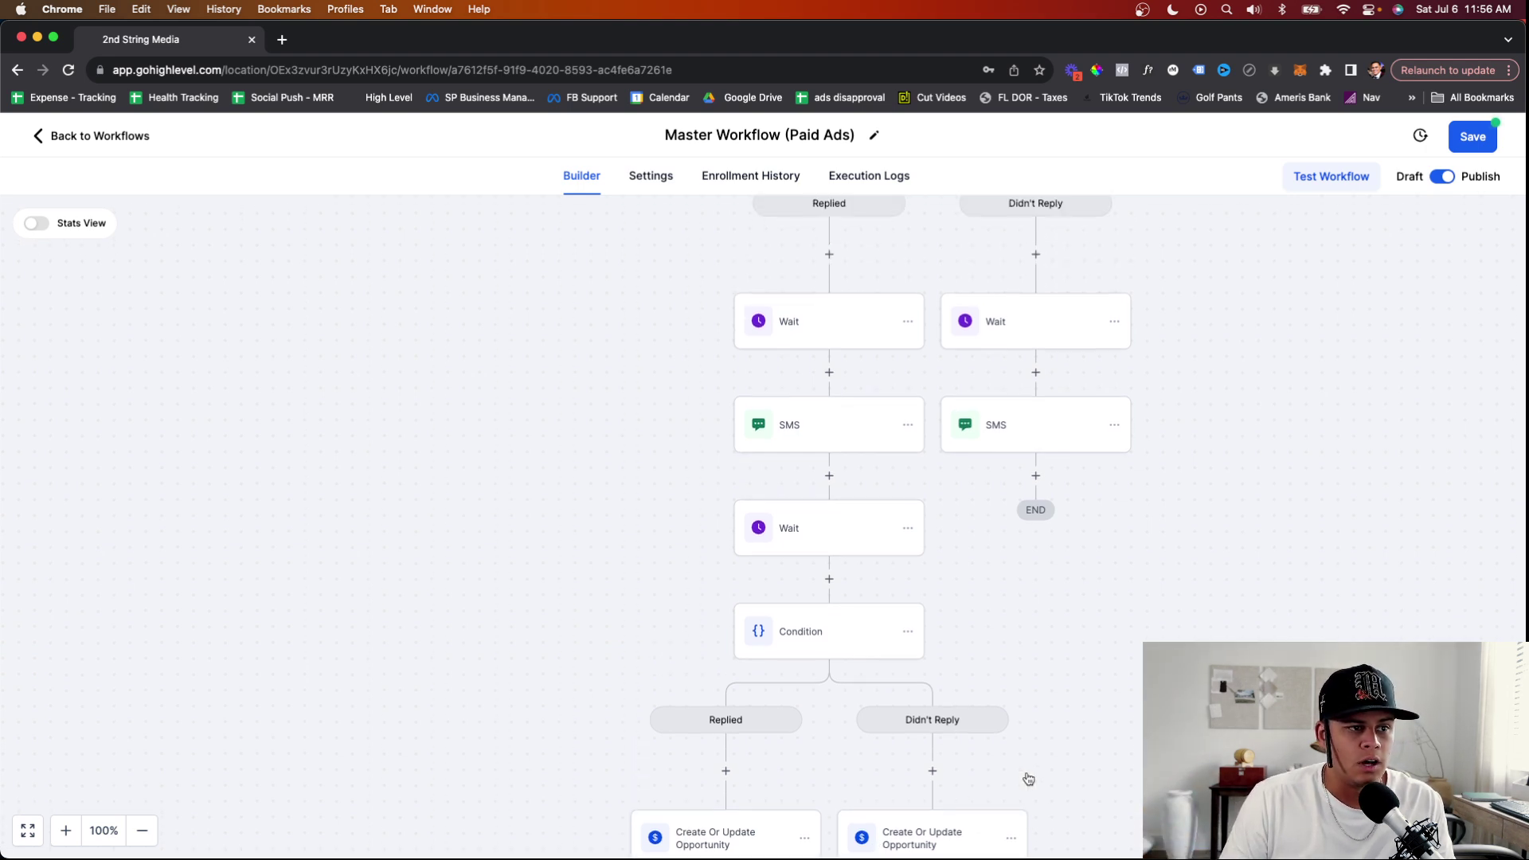